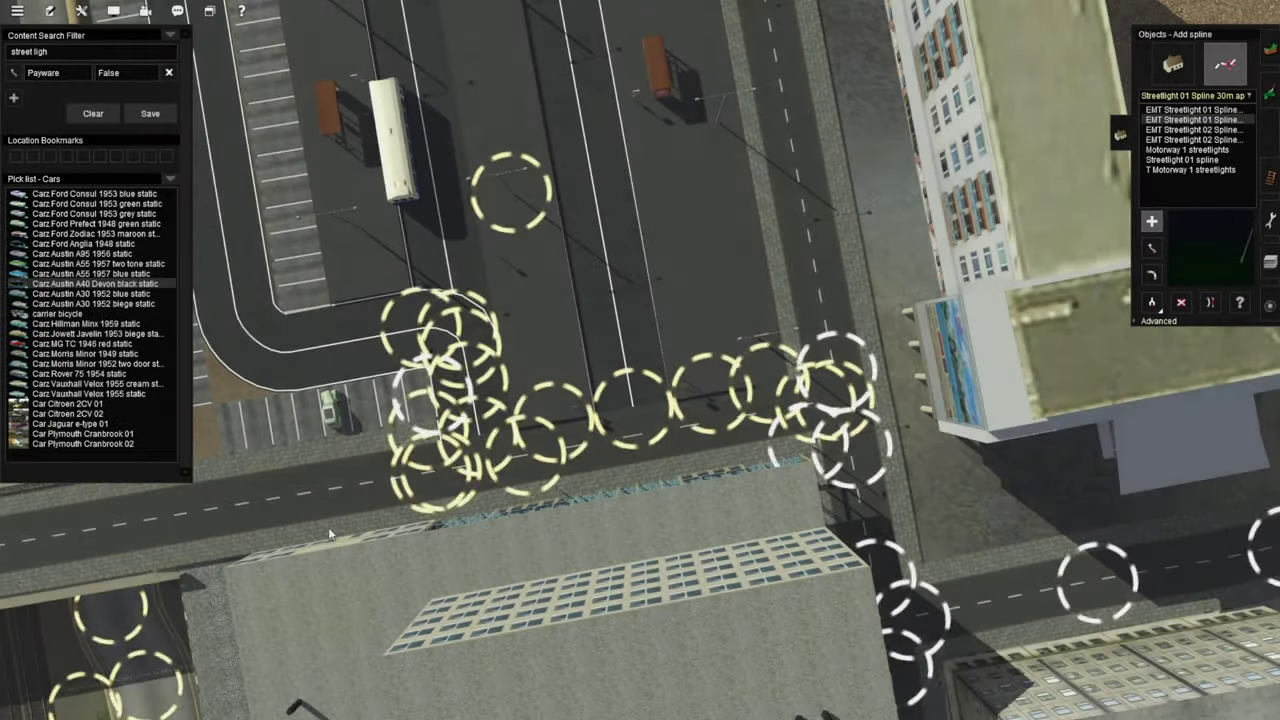
Step: Lay EMT Streetlight 01 Spline lamp posts along the street edges, repositioning spline points where needed
{"action": "scroll", "coordinate": [770, 393], "scroll_direction": "up", "scroll_amount": 2}
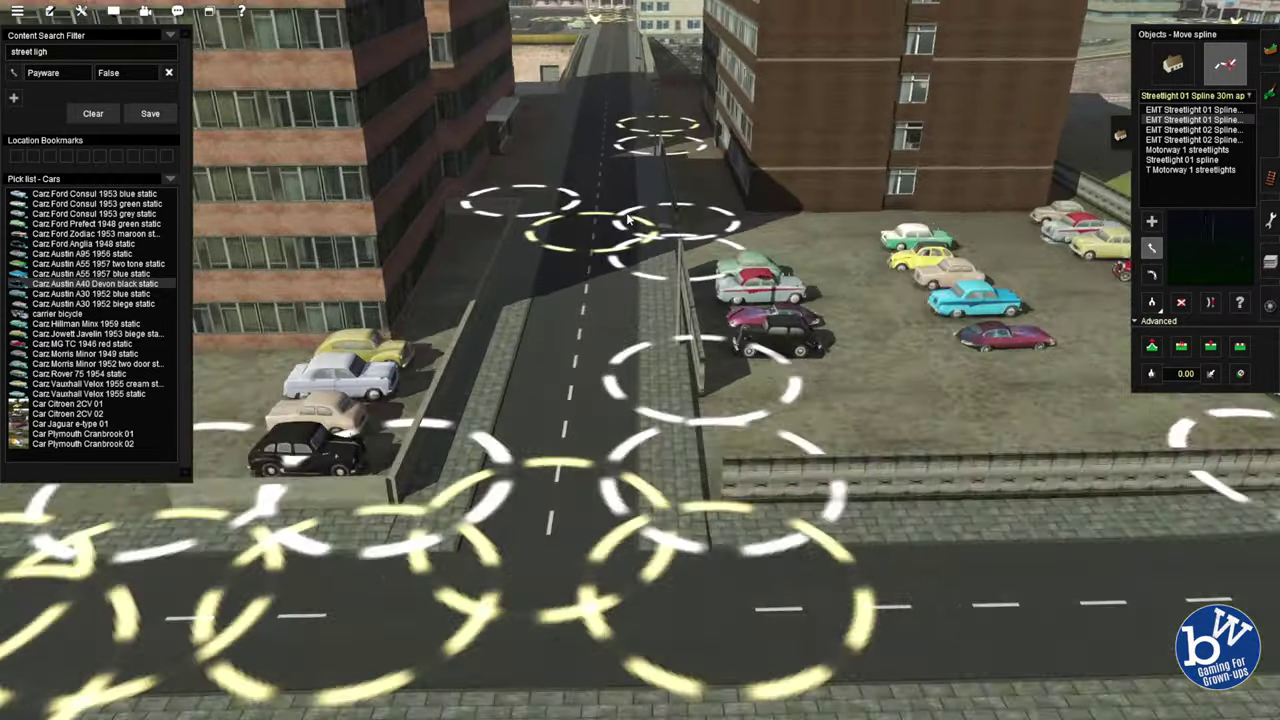
{"action": "key", "text": "a"}
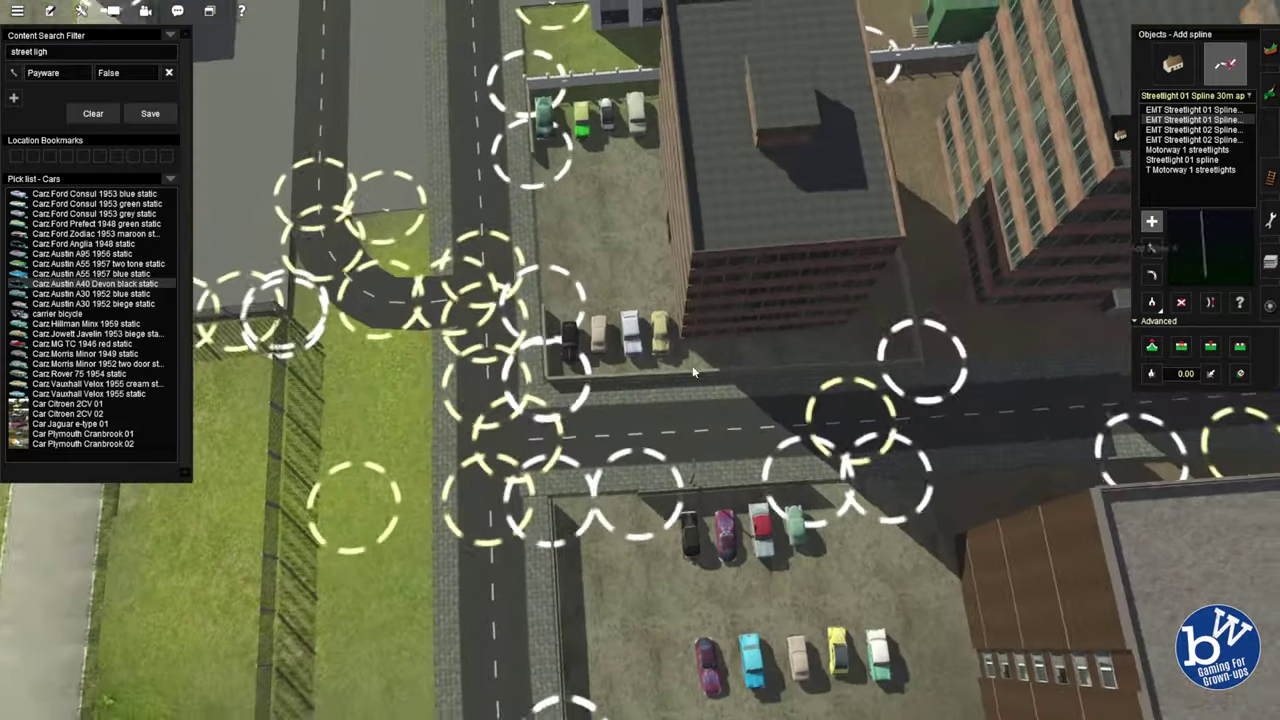
{"action": "key", "text": "m"}
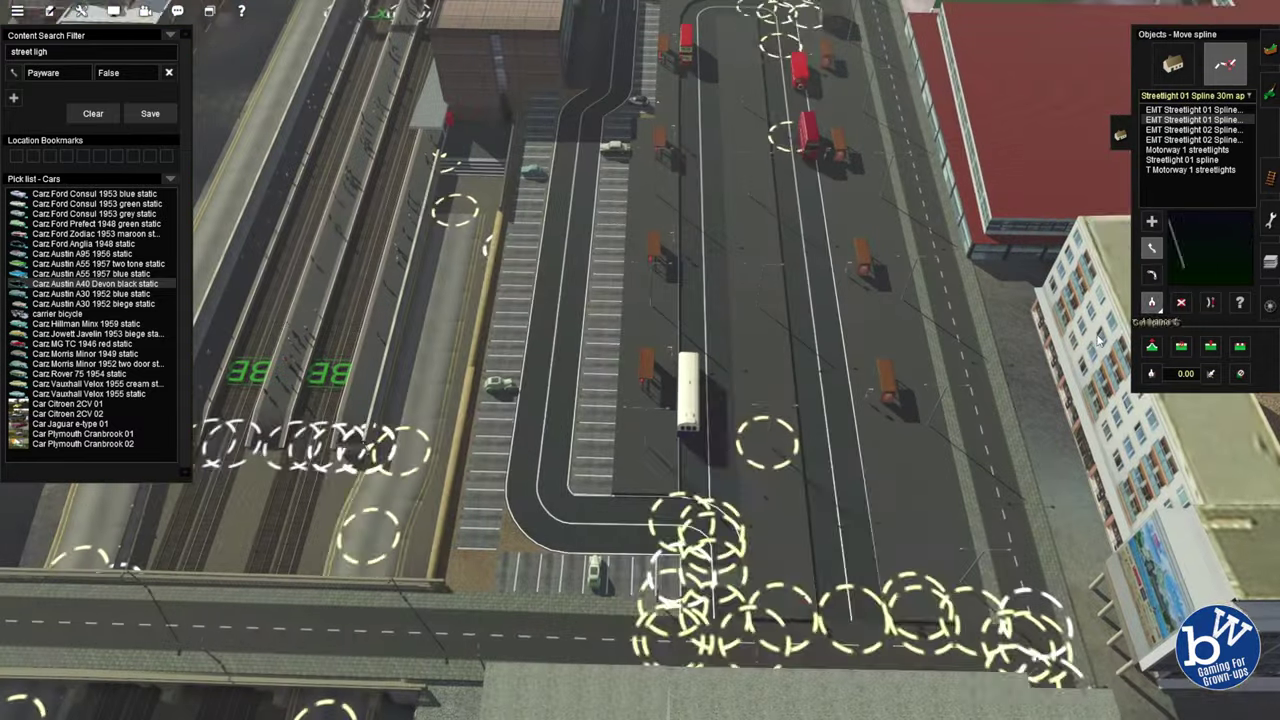
{"action": "key", "text": "a"}
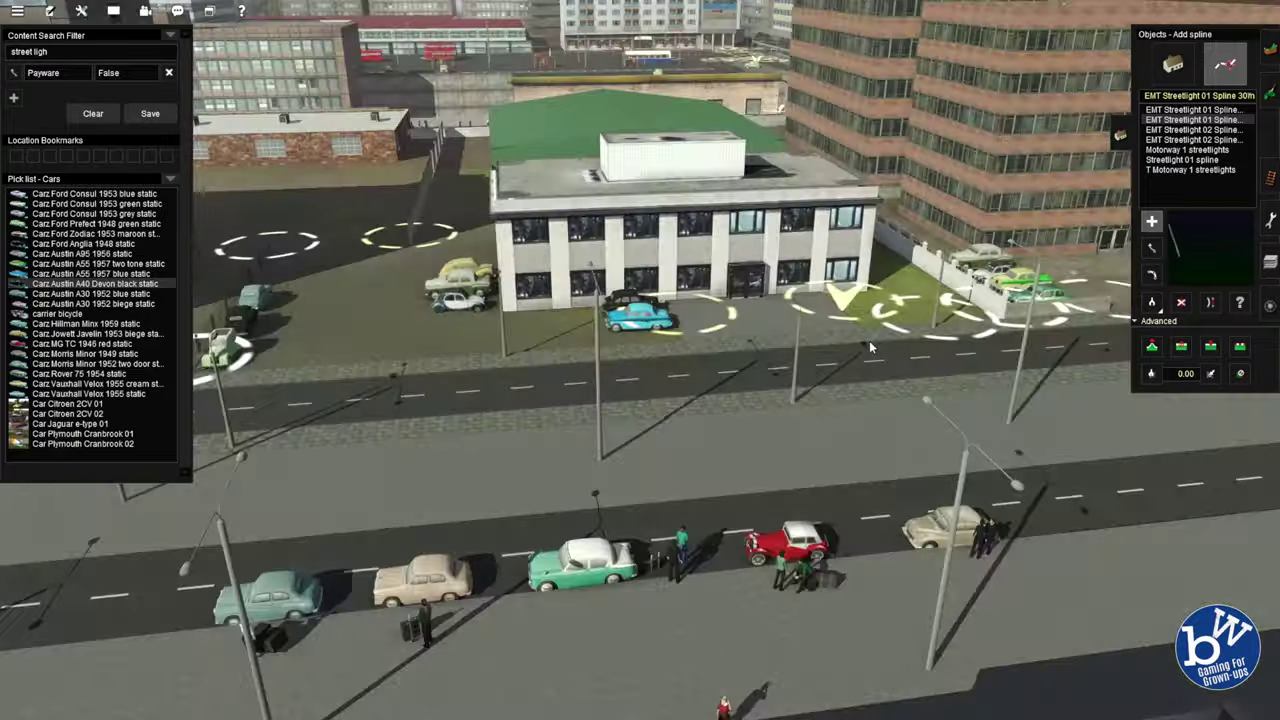
Step: Place a UK Bus Stop 0.5m without sign beside the bus station shelter and turn it toward the bay
{"action": "key", "text": "g"}
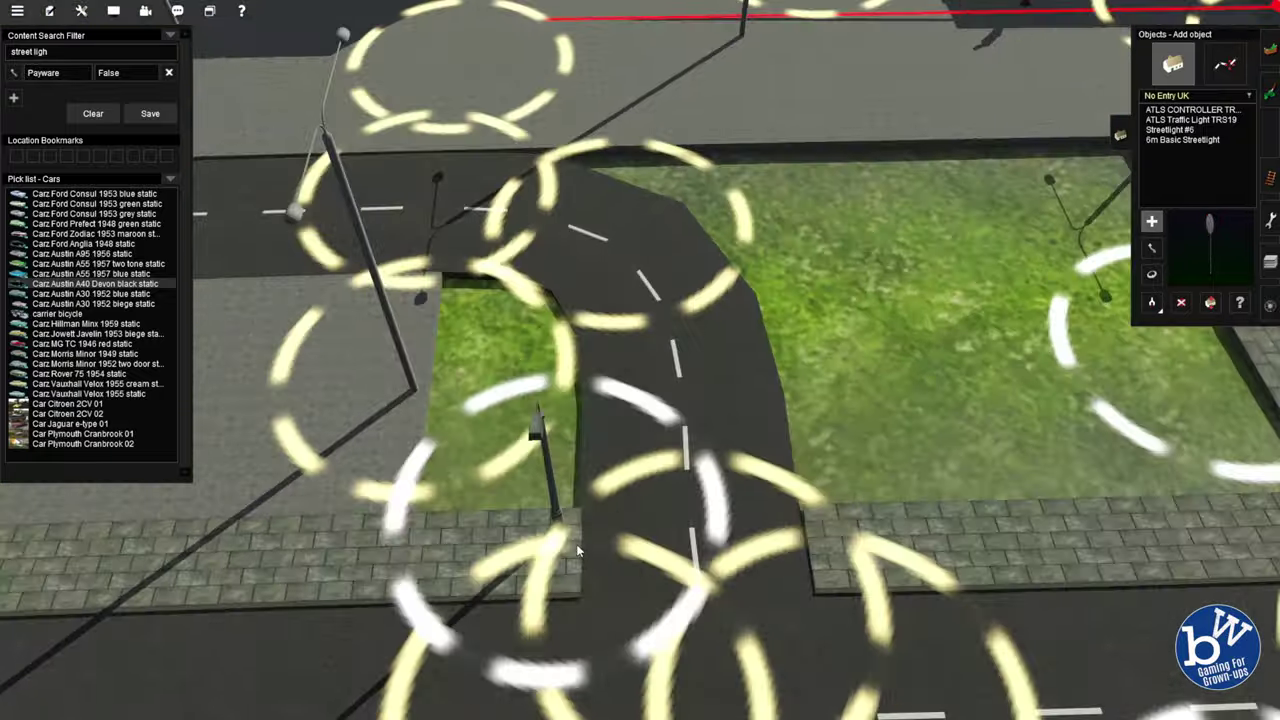
{"action": "key", "text": "r"}
{"action": "key", "text": "a"}
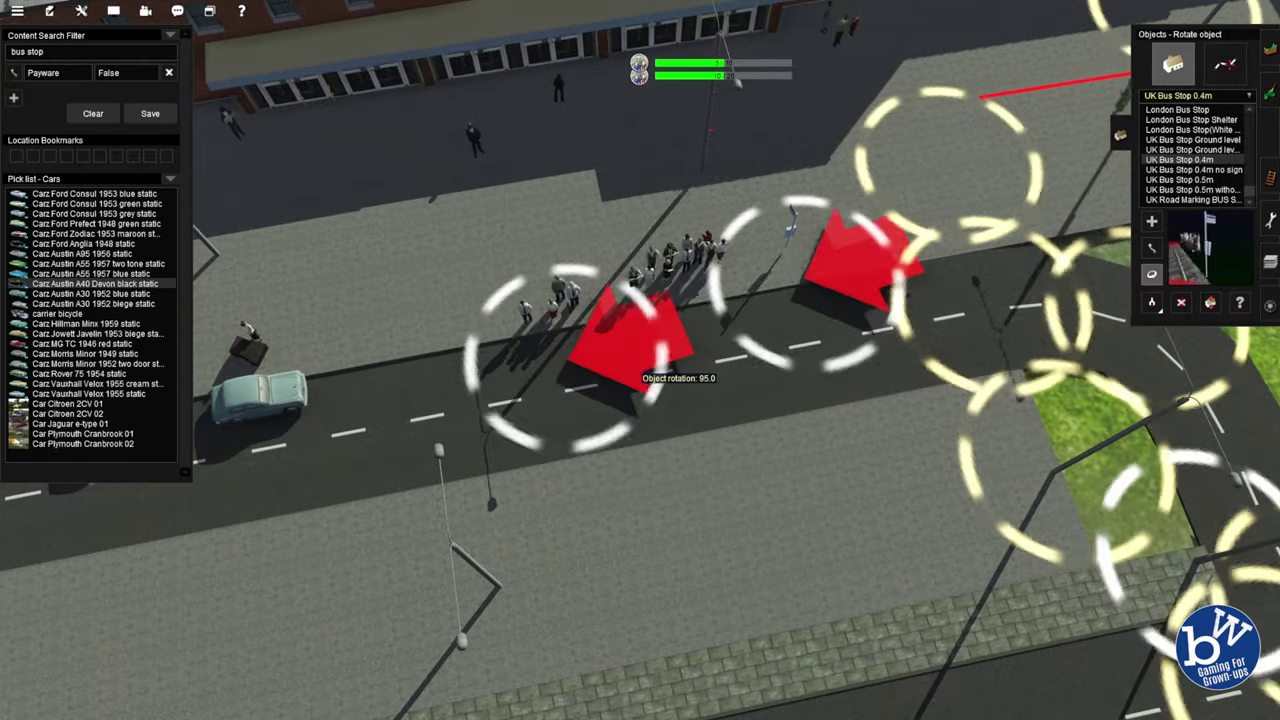
{"action": "left_click", "coordinate": [1152, 249]}
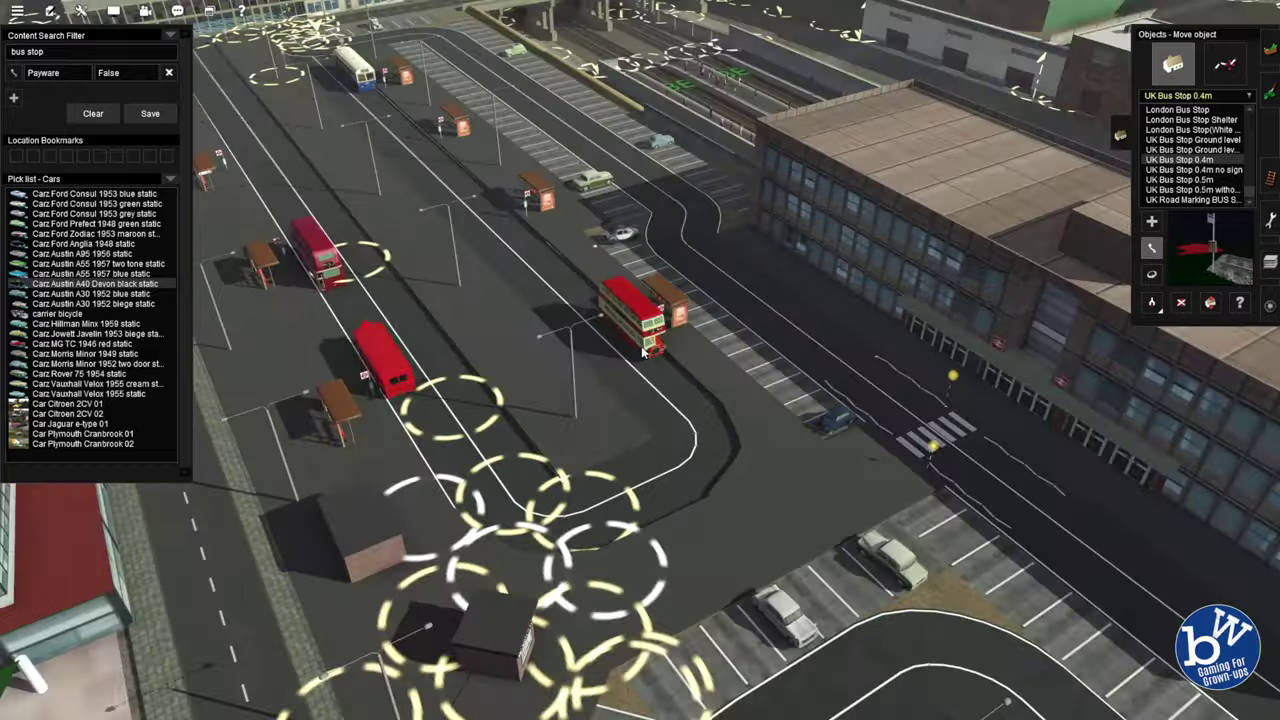
{"action": "key", "text": "Left"}
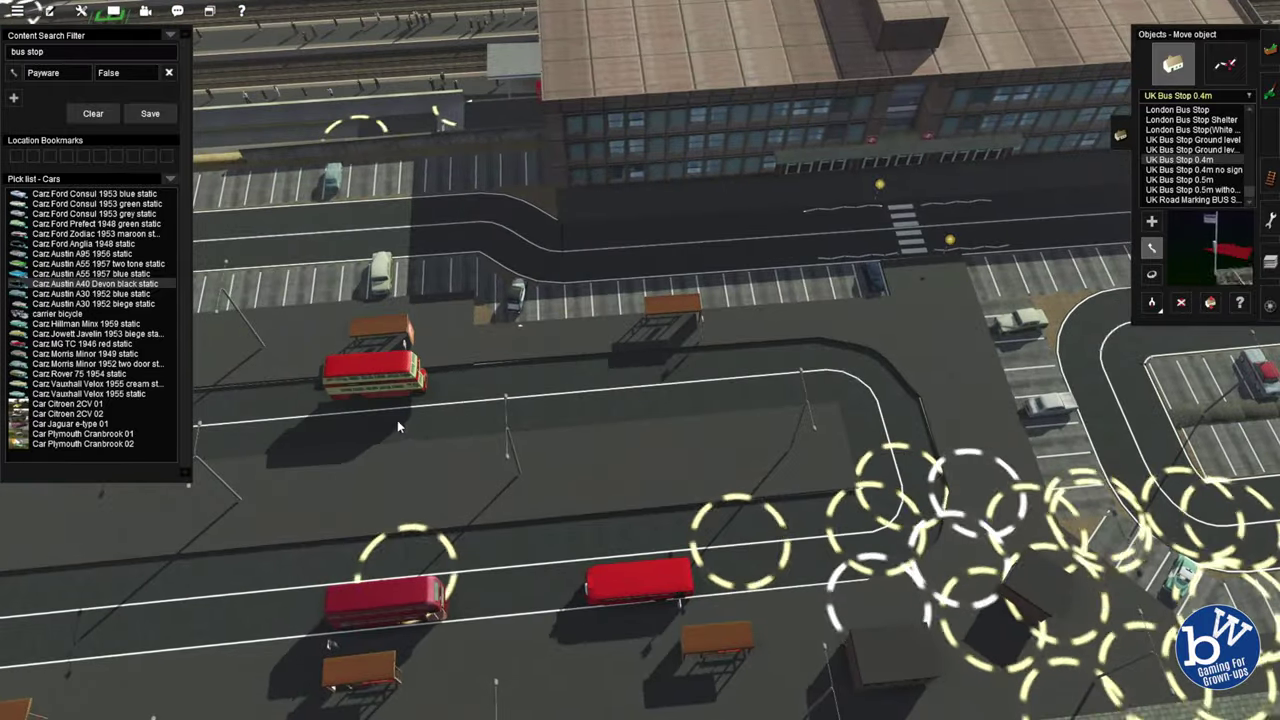
{"action": "key", "text": "Down"}
{"action": "key", "text": "a"}
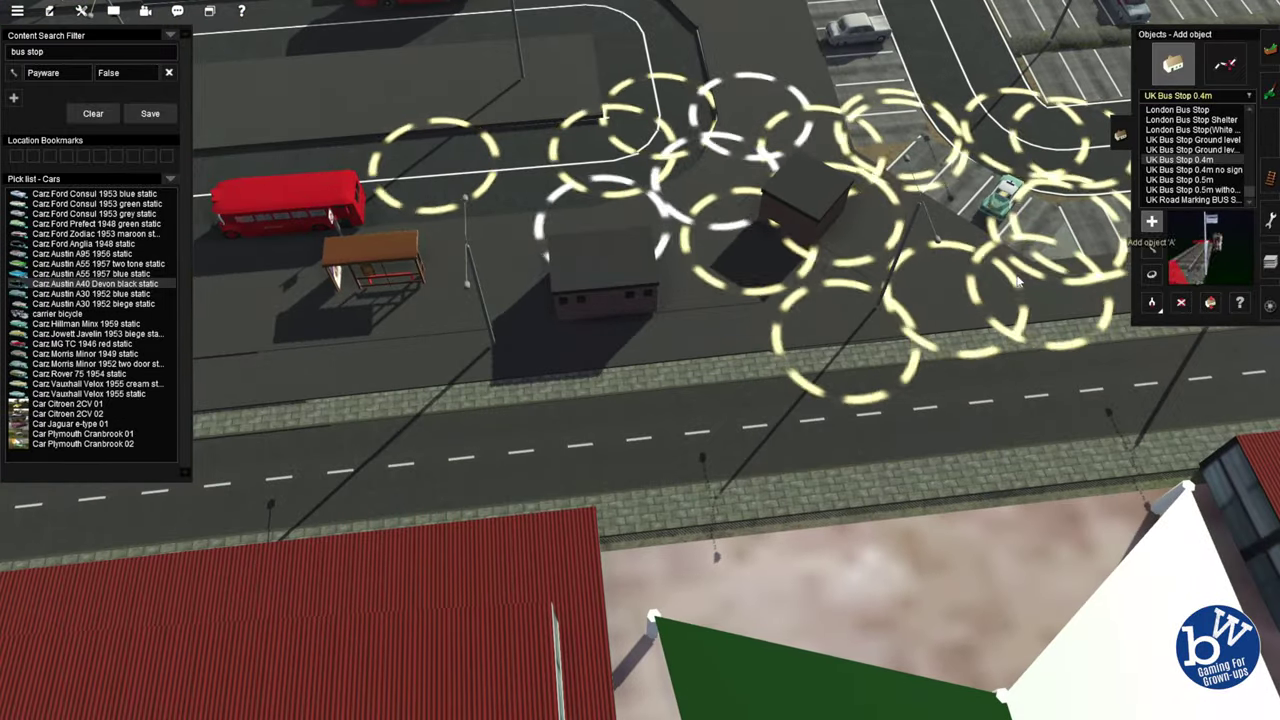
Step: Fine-tune the bus stops, removing a misplaced one and adjusting position, height and rotation
{"action": "left_click", "coordinate": [1151, 276]}
{"action": "left_click", "coordinate": [1151, 247]}
{"action": "key", "text": "Up"}
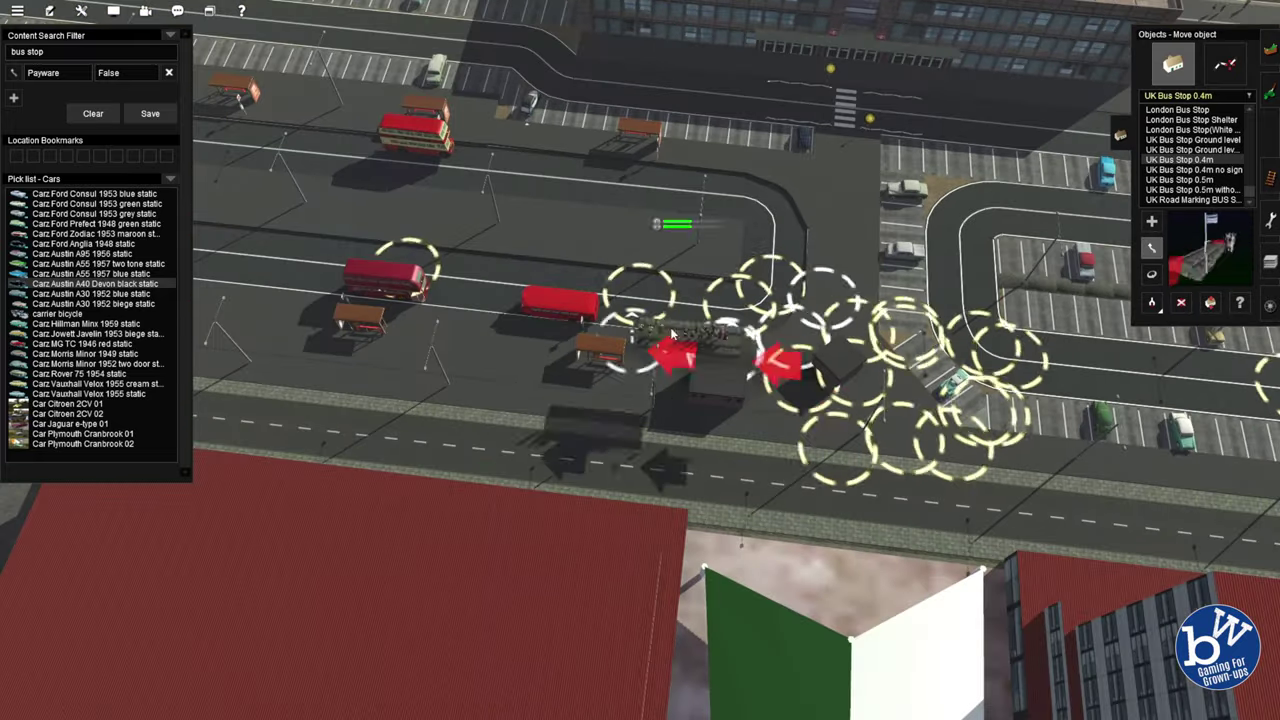
{"action": "scroll", "coordinate": [724, 353], "scroll_direction": "up", "scroll_amount": 5}
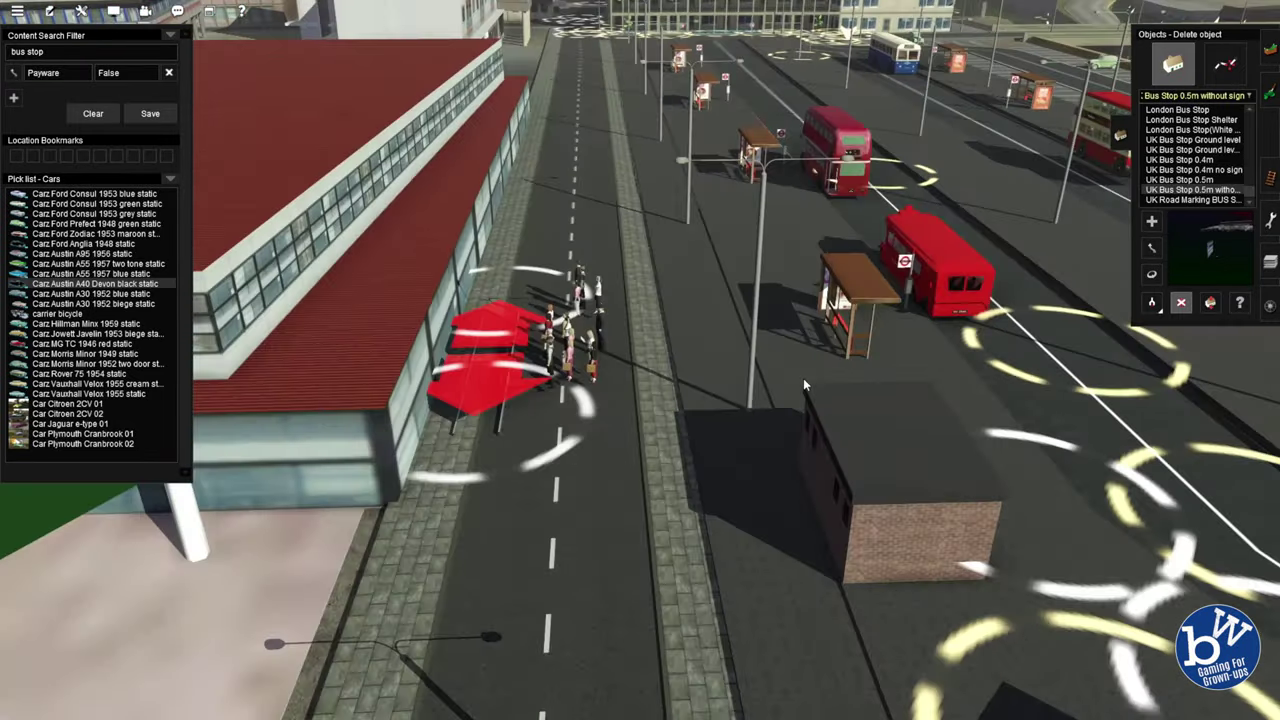
{"action": "left_click", "coordinate": [1181, 302]}
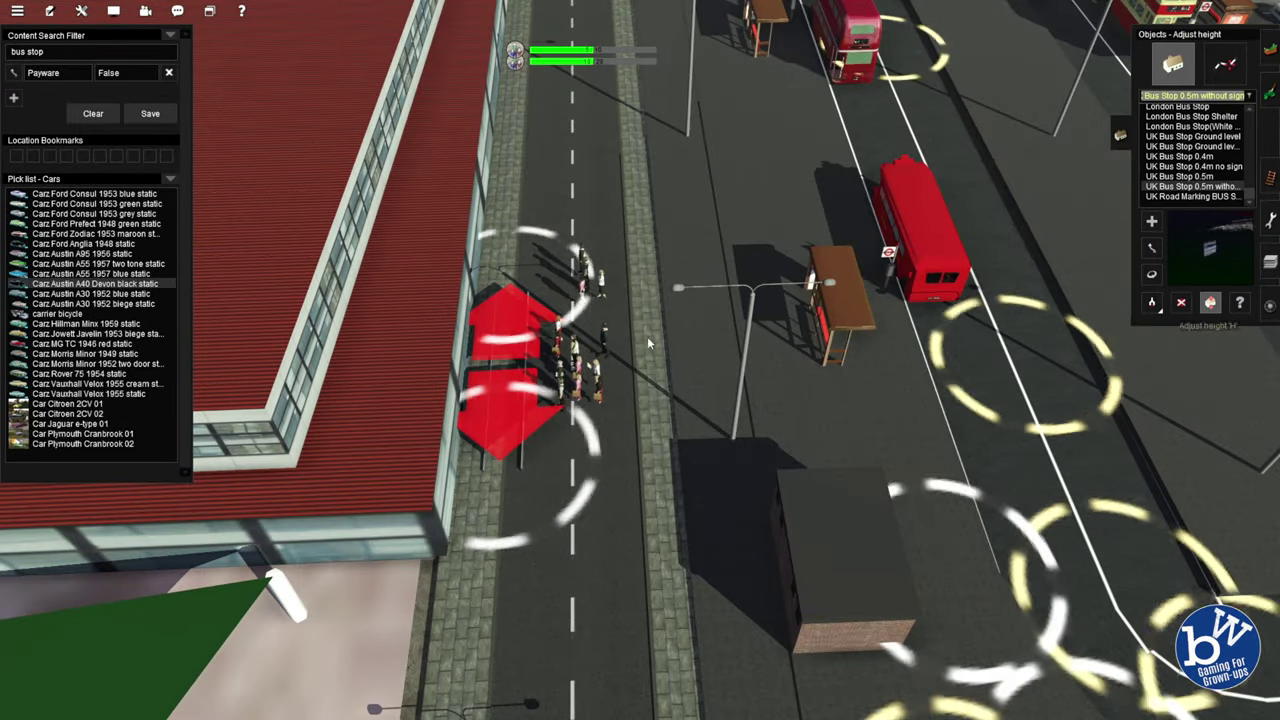
{"action": "key", "text": "m"}
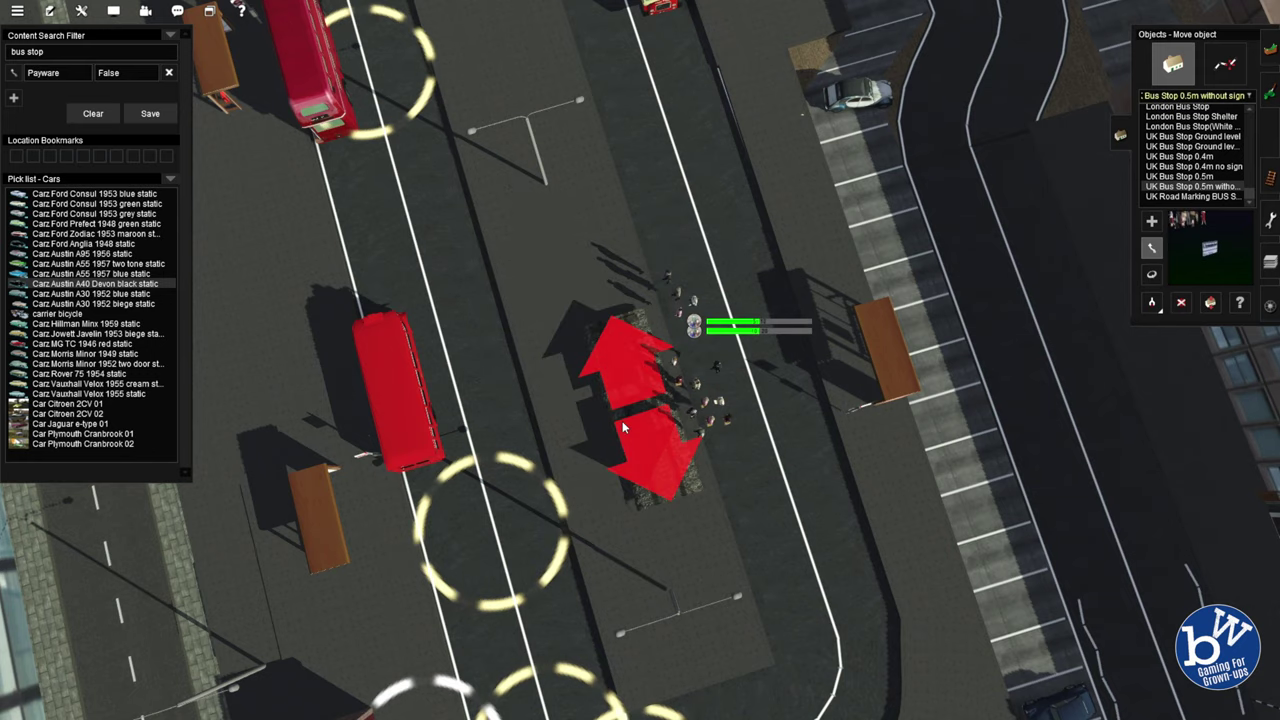
{"action": "key", "text": "h"}
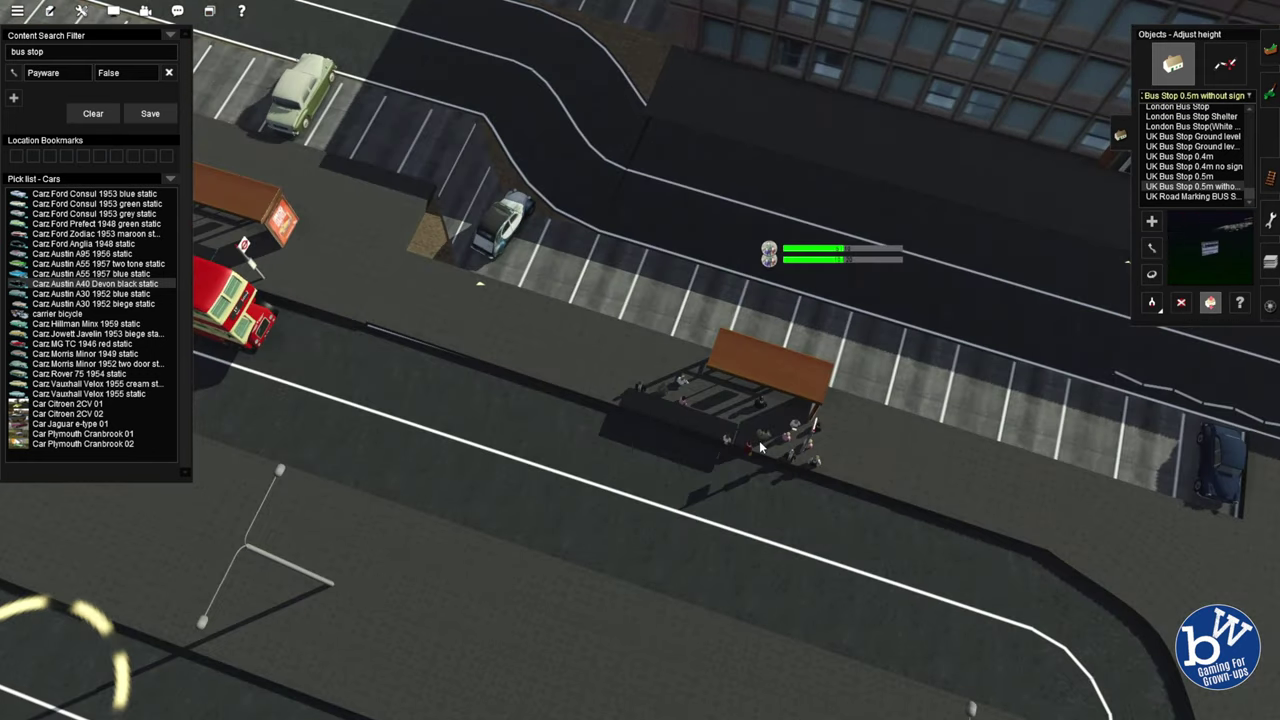
{"action": "key", "text": "r"}
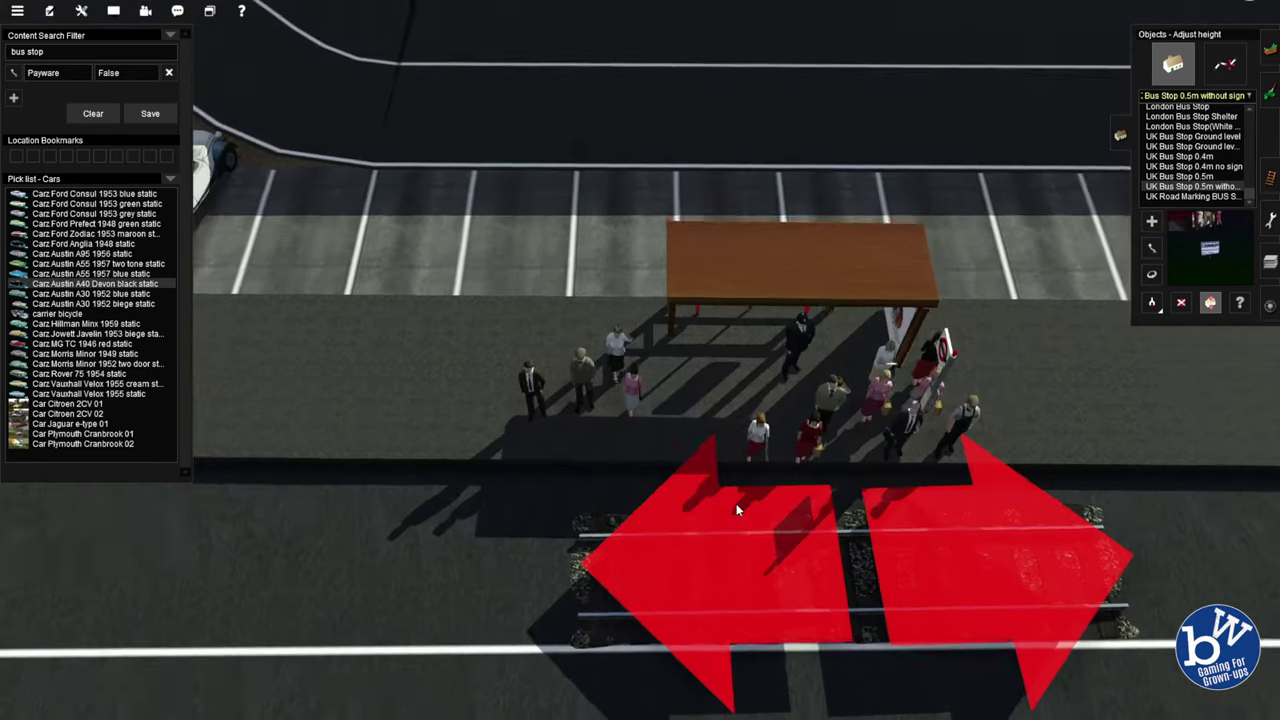
Step: Search 'invis' and select Invisible Track for laying
{"action": "key", "text": "m"}
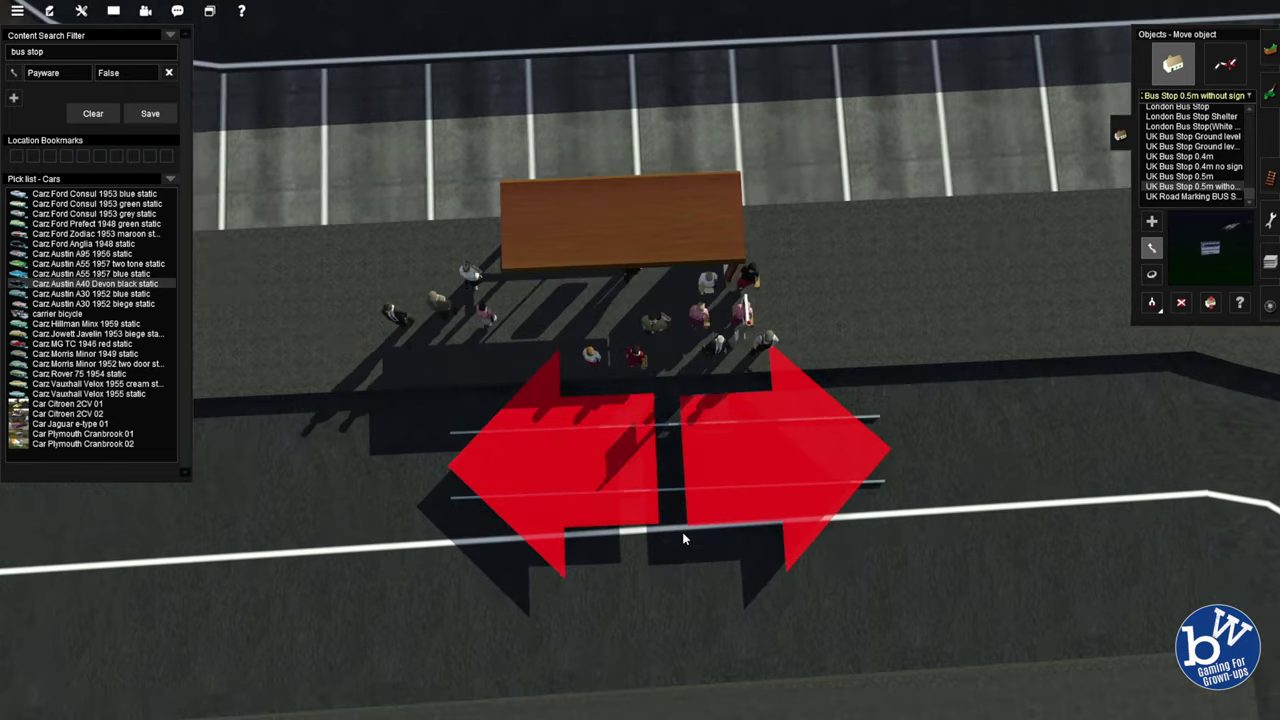
{"action": "left_click", "coordinate": [30, 51]}
{"action": "type", "text": "invisible"}
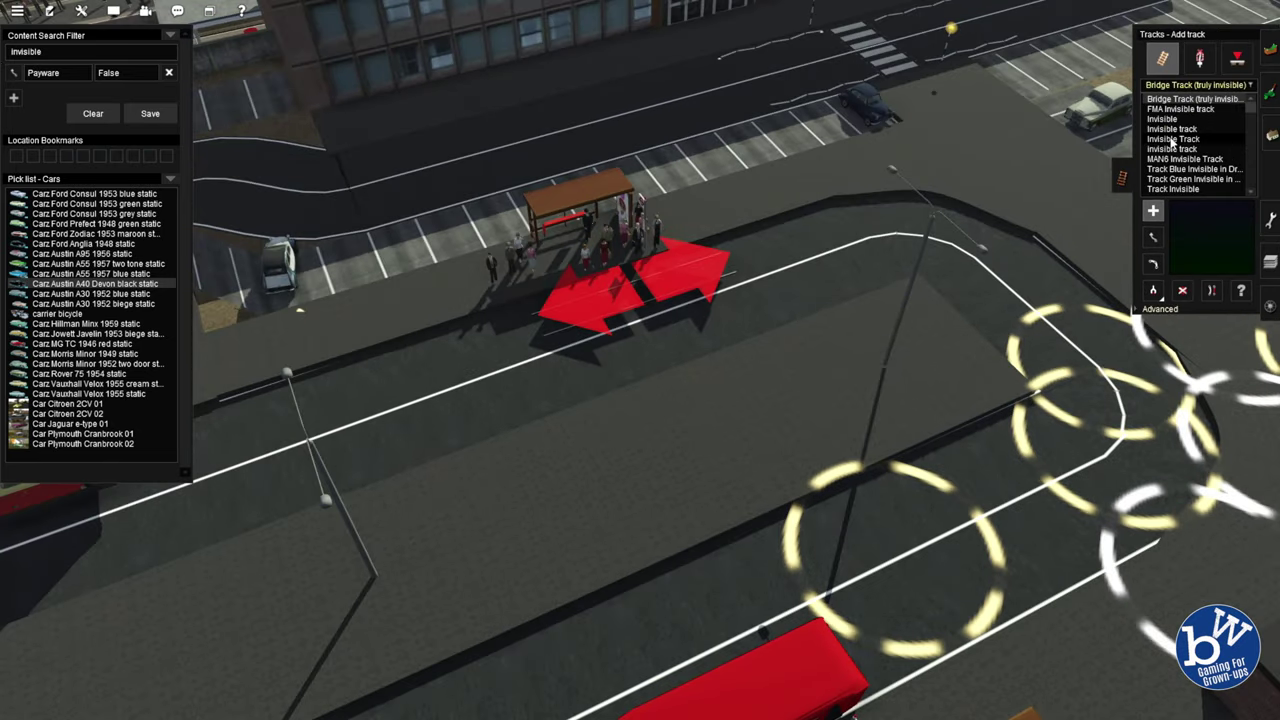
{"action": "key", "text": "Up"}
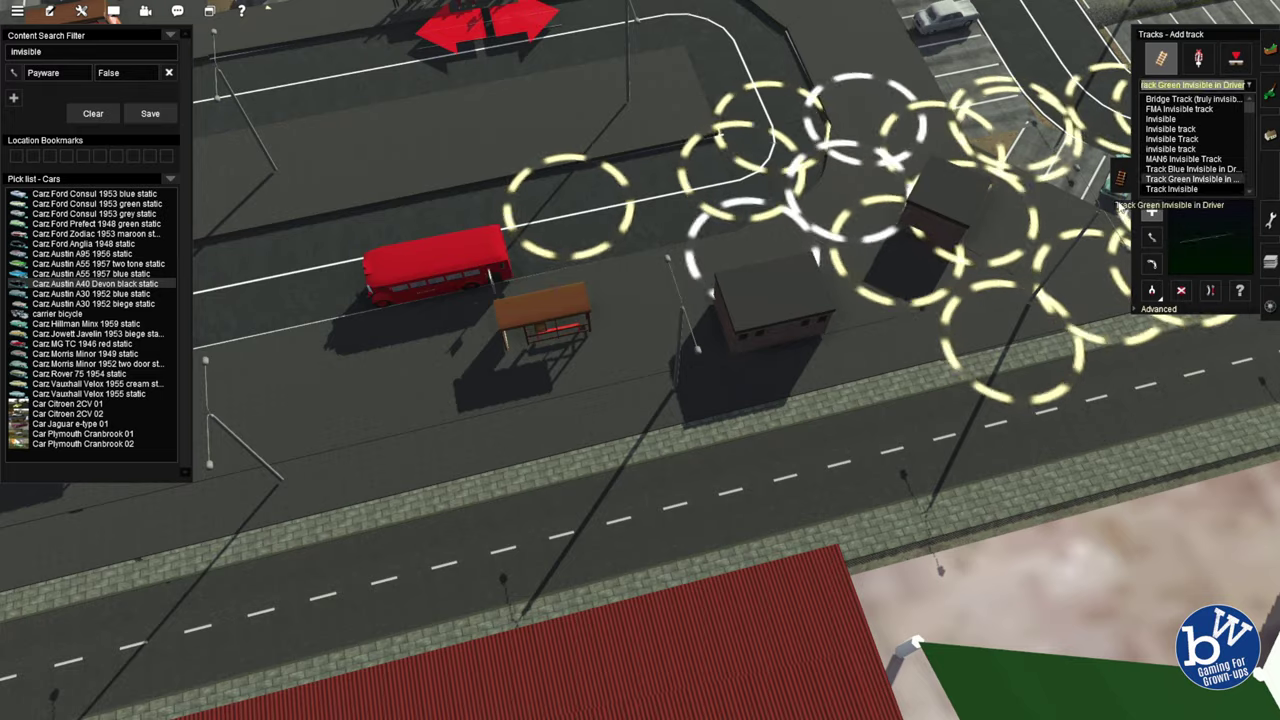
{"action": "left_click", "coordinate": [1172, 138]}
Step: Lay a curving Invisible Track from the bus station bays out onto the street
{"action": "right_click_drag", "start_coordinate": [623, 284], "coordinate": [405, 91]}
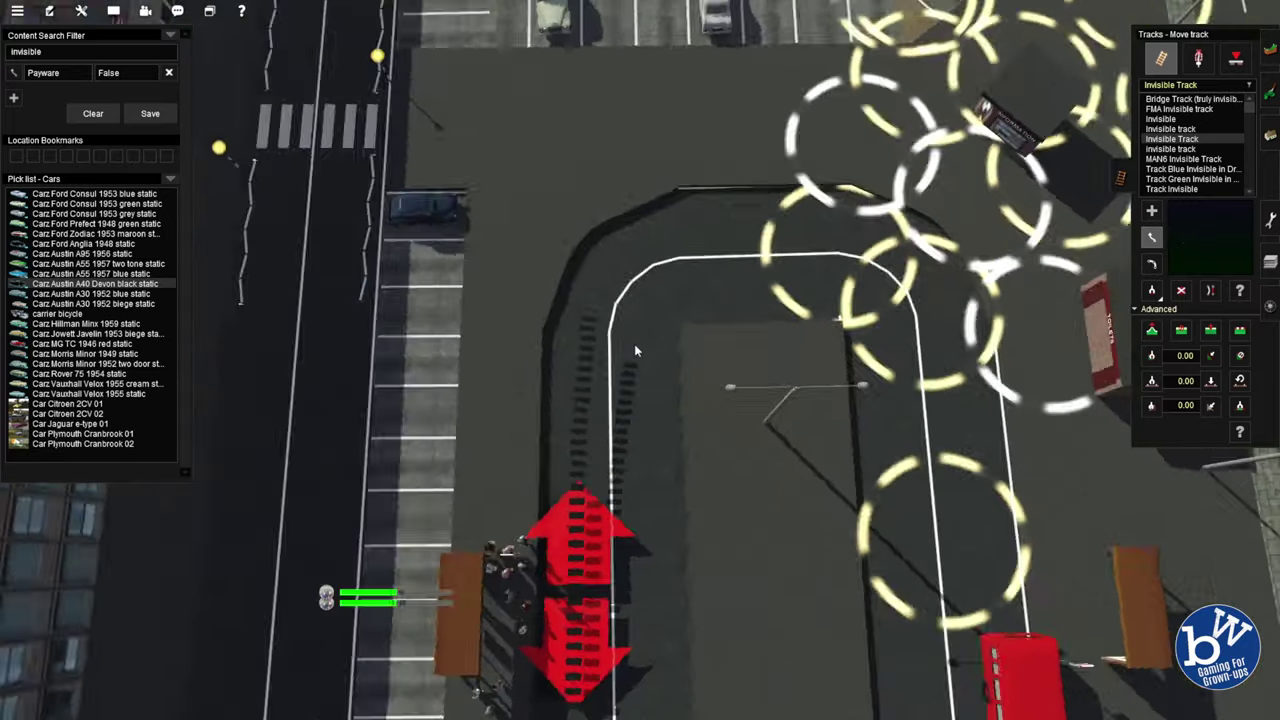
{"action": "scroll", "coordinate": [600, 360], "scroll_direction": "up", "scroll_amount": 3}
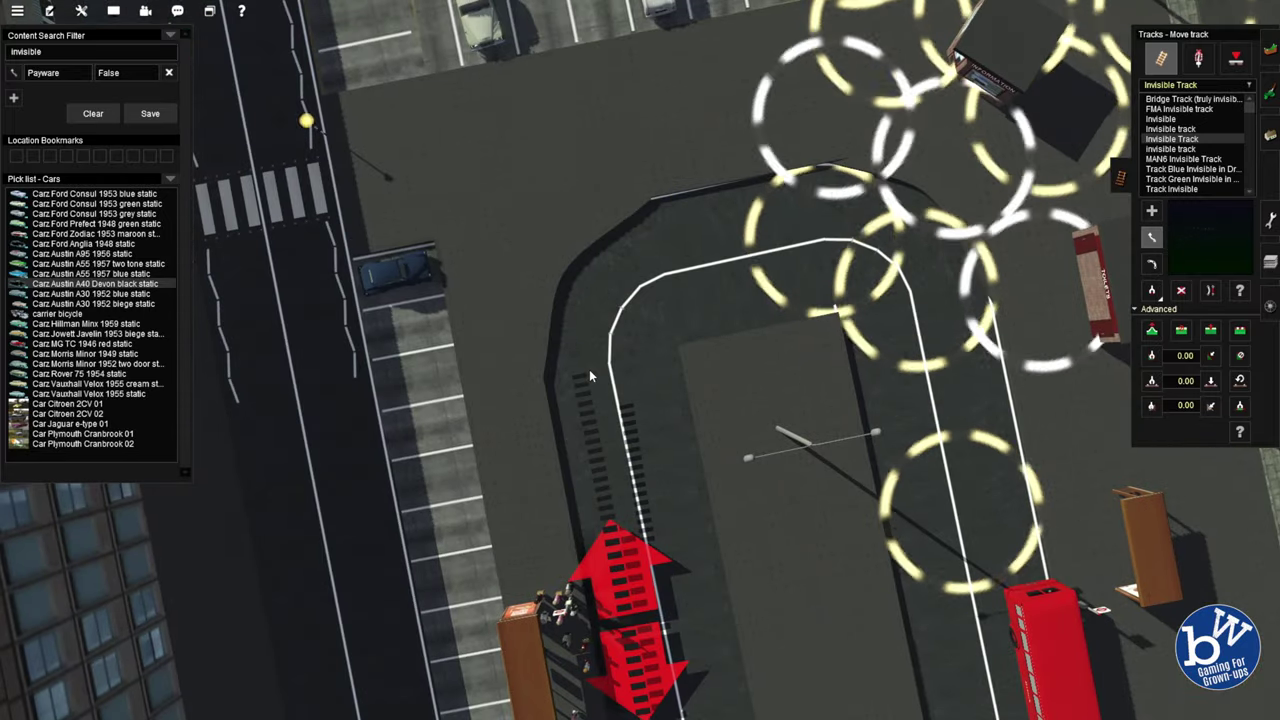
{"action": "right_click_drag", "start_coordinate": [899, 227], "coordinate": [952, 335]}
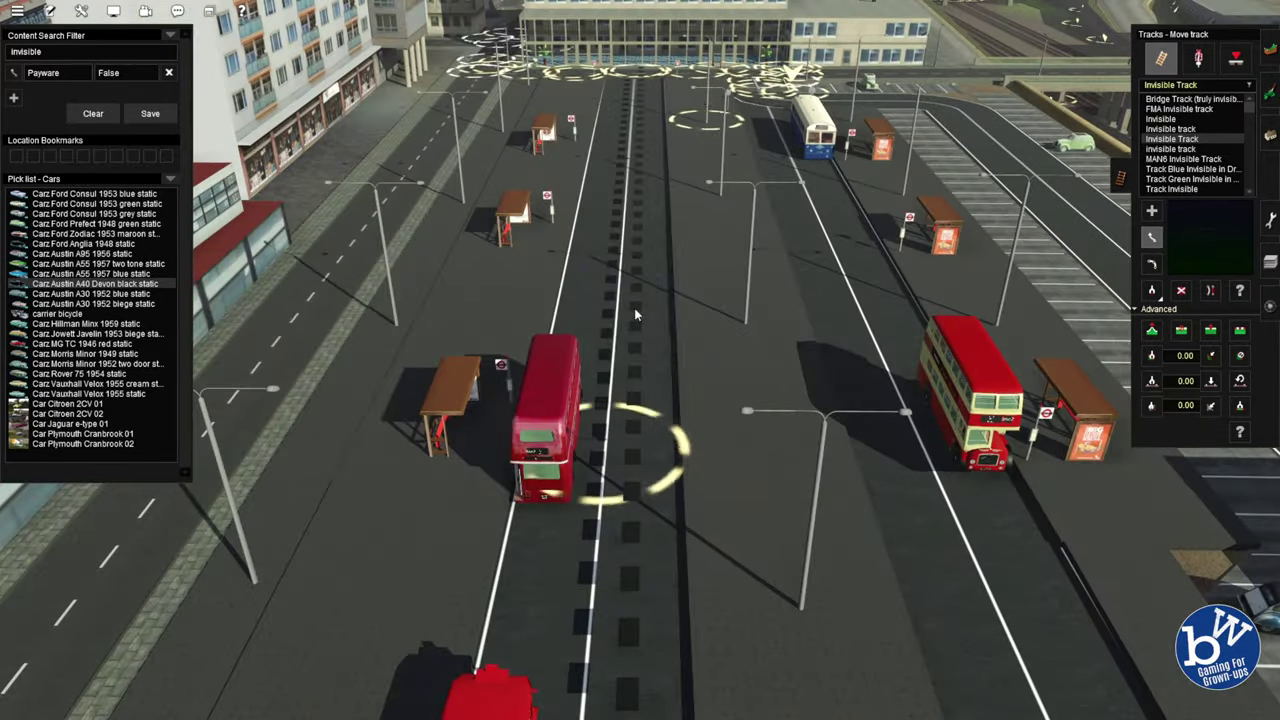
{"action": "right_click_drag", "start_coordinate": [634, 308], "coordinate": [636, 280]}
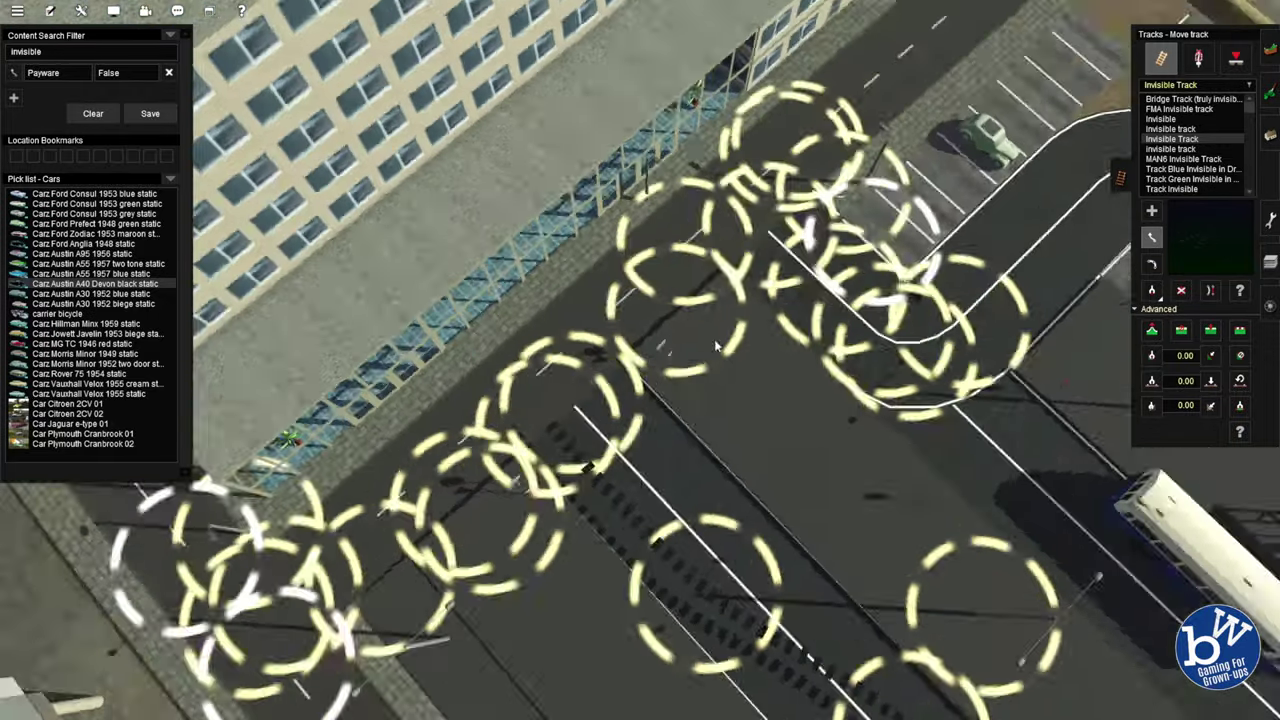
{"action": "right_click_drag", "start_coordinate": [714, 339], "coordinate": [588, 306]}
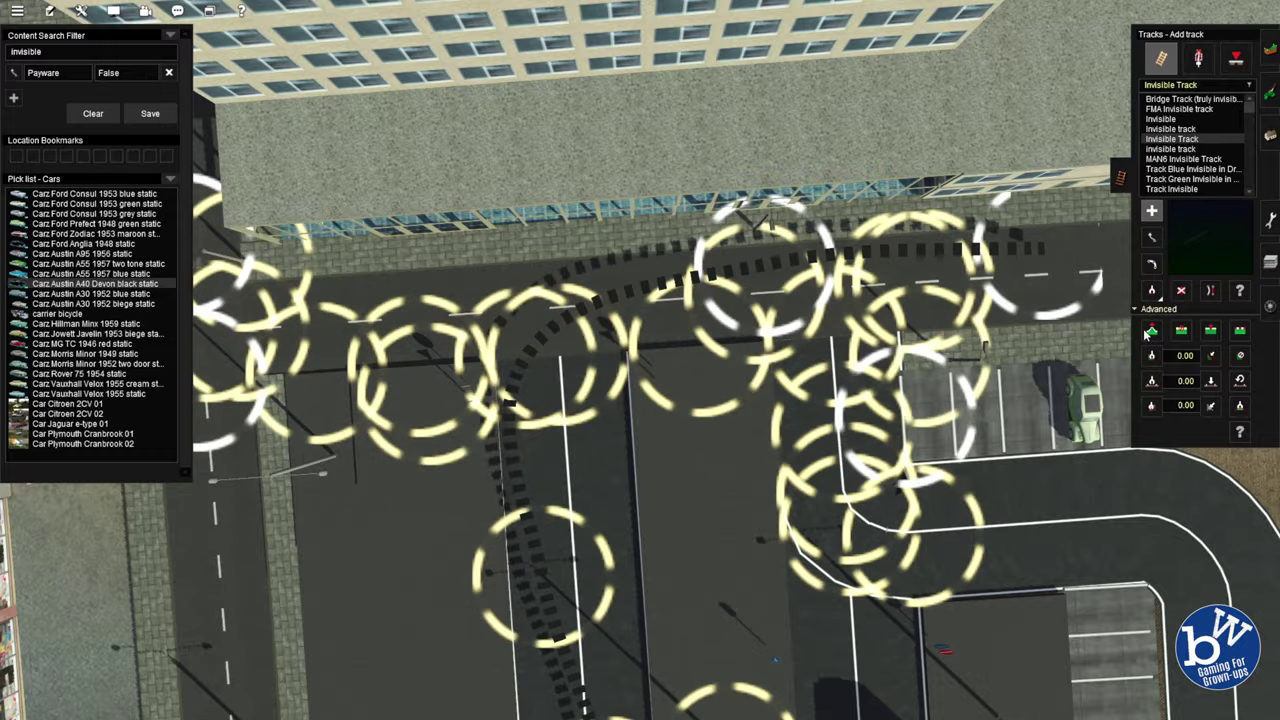
Step: Shape the verge-to-street invisible track curve with the straighten, spline height and insert-point tools
{"action": "left_click", "coordinate": [1210, 290]}
{"action": "right_click_drag", "start_coordinate": [762, 266], "coordinate": [780, 300]}
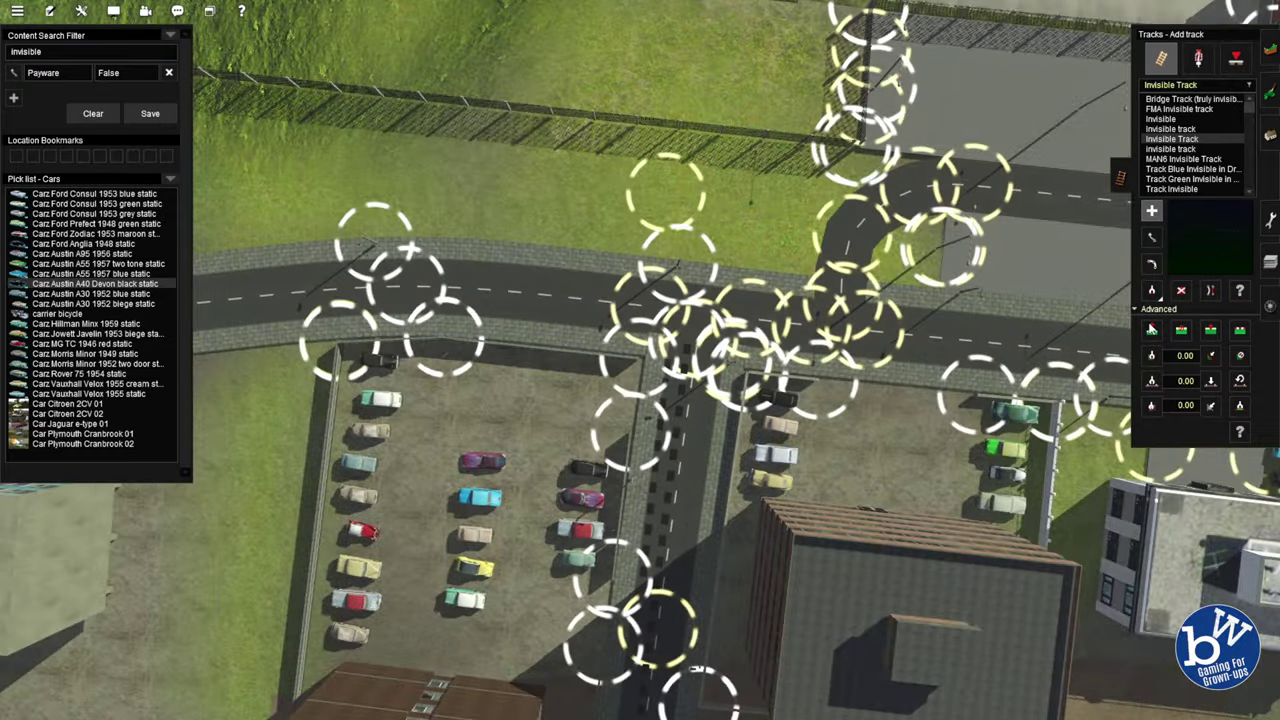
{"action": "left_click", "coordinate": [1151, 329]}
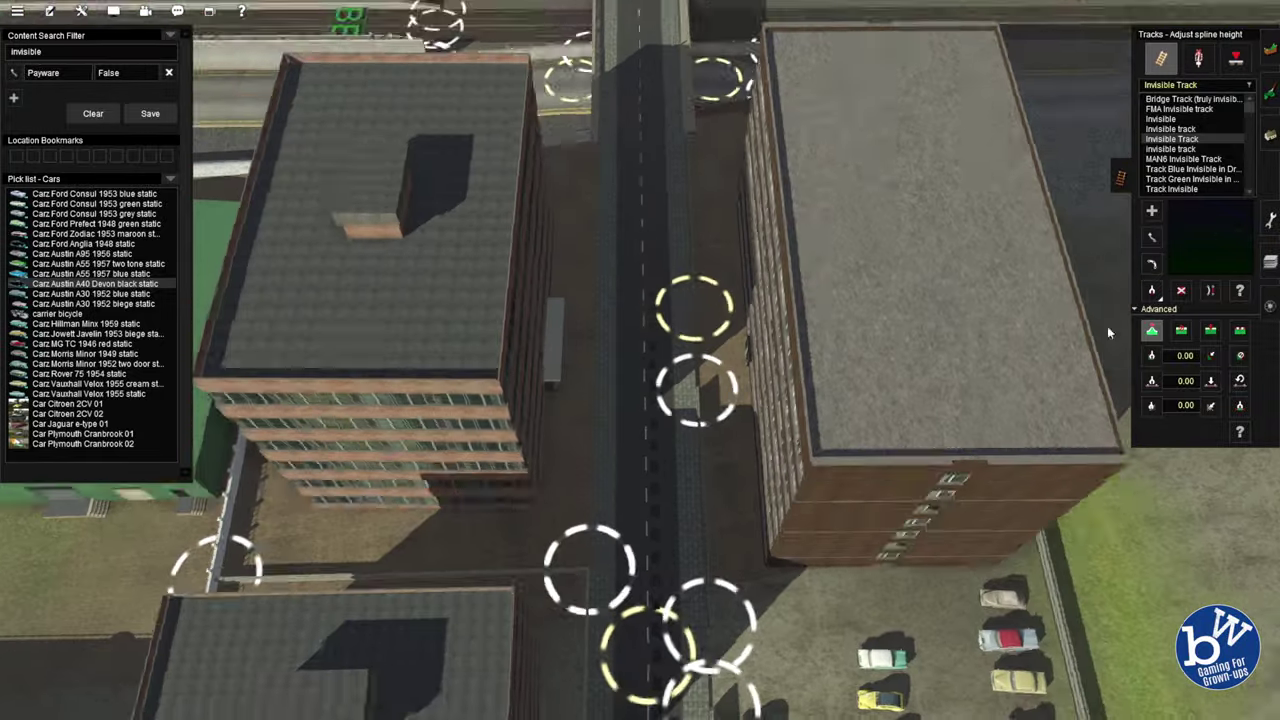
{"action": "left_click", "coordinate": [1210, 329]}
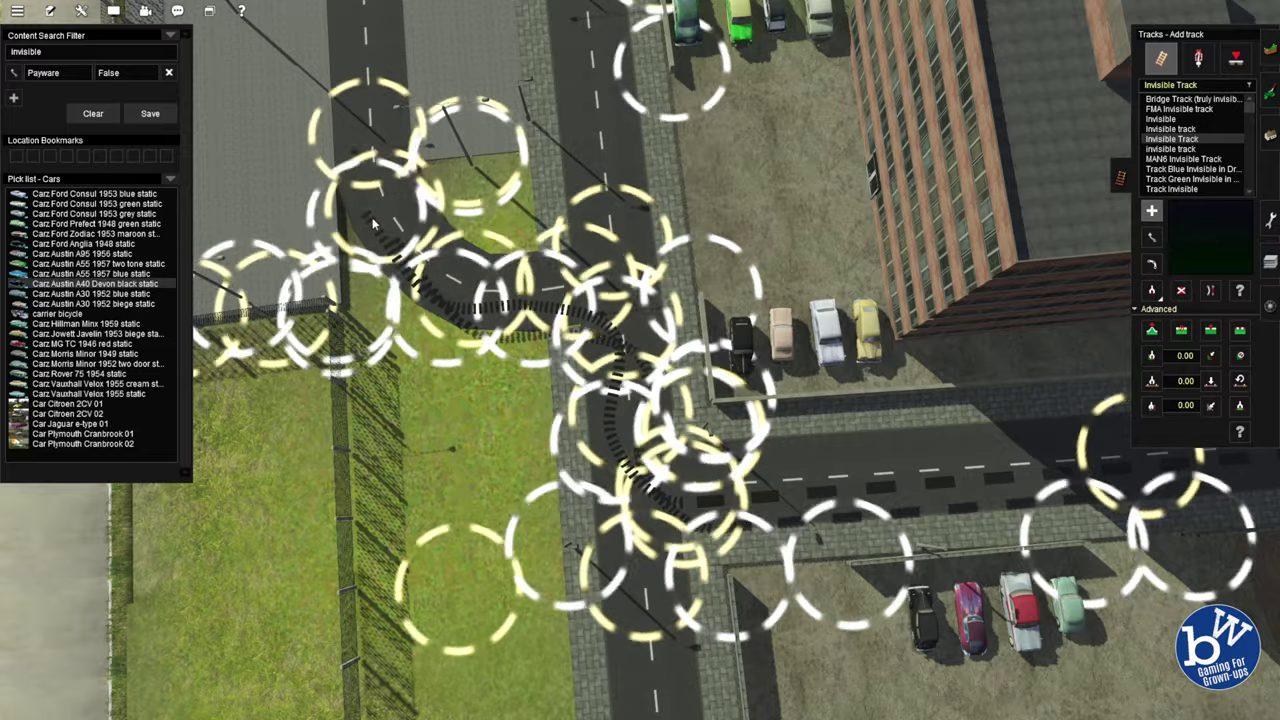
Step: Reshape the invisible track curve near the junction, pulling its spline further up the street
{"action": "key", "text": "m"}
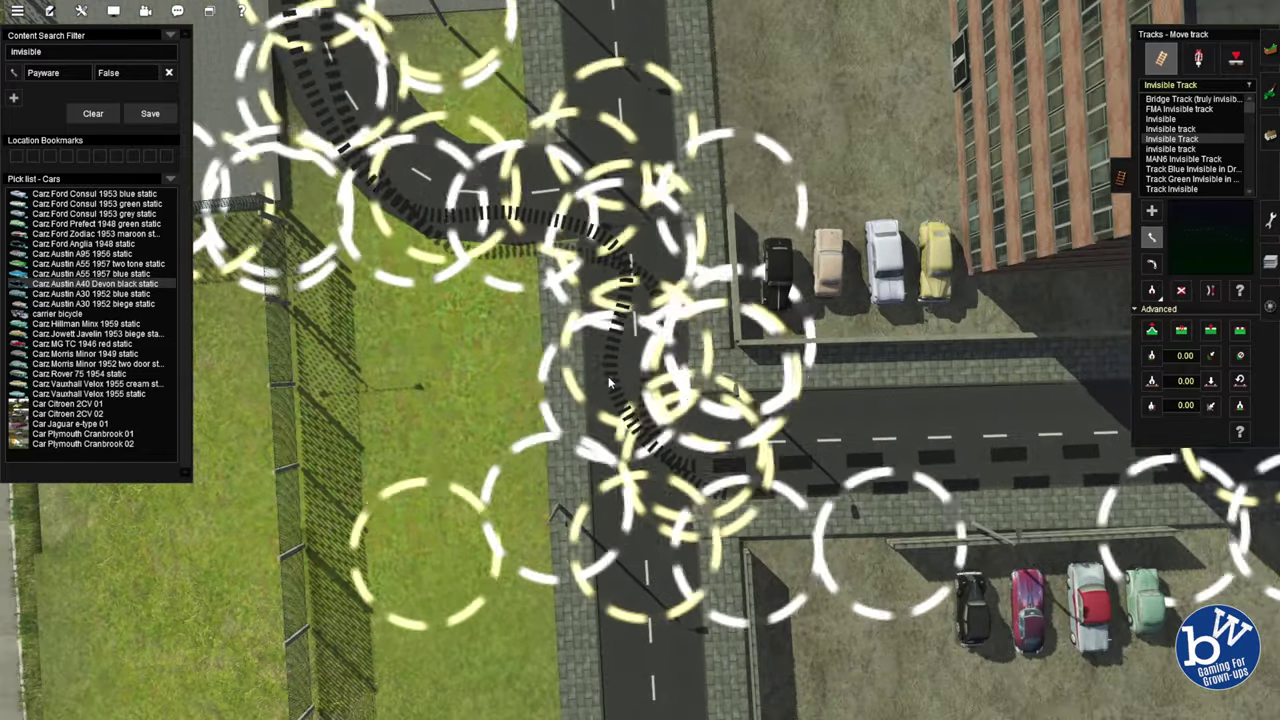
{"action": "left_click_drag", "start_coordinate": [623, 430], "coordinate": [598, 232]}
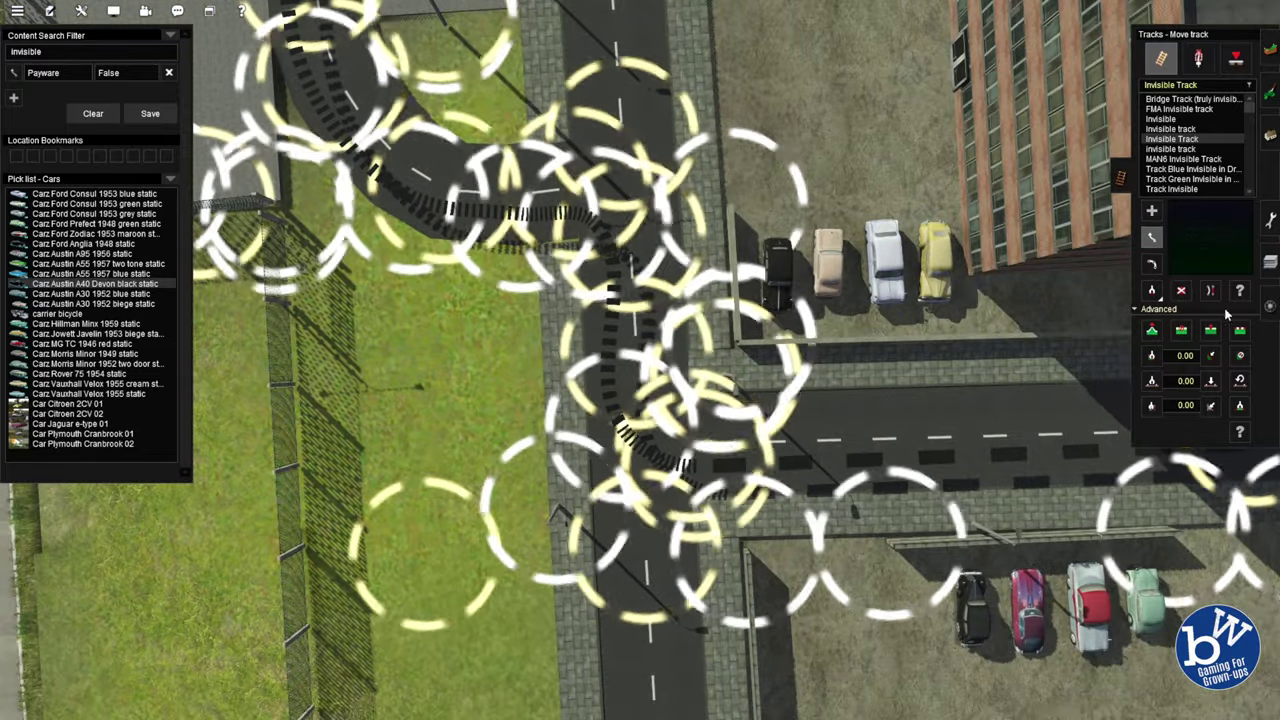
{"action": "key", "text": "m"}
{"action": "left_click_drag", "start_coordinate": [614, 351], "coordinate": [614, 247]}
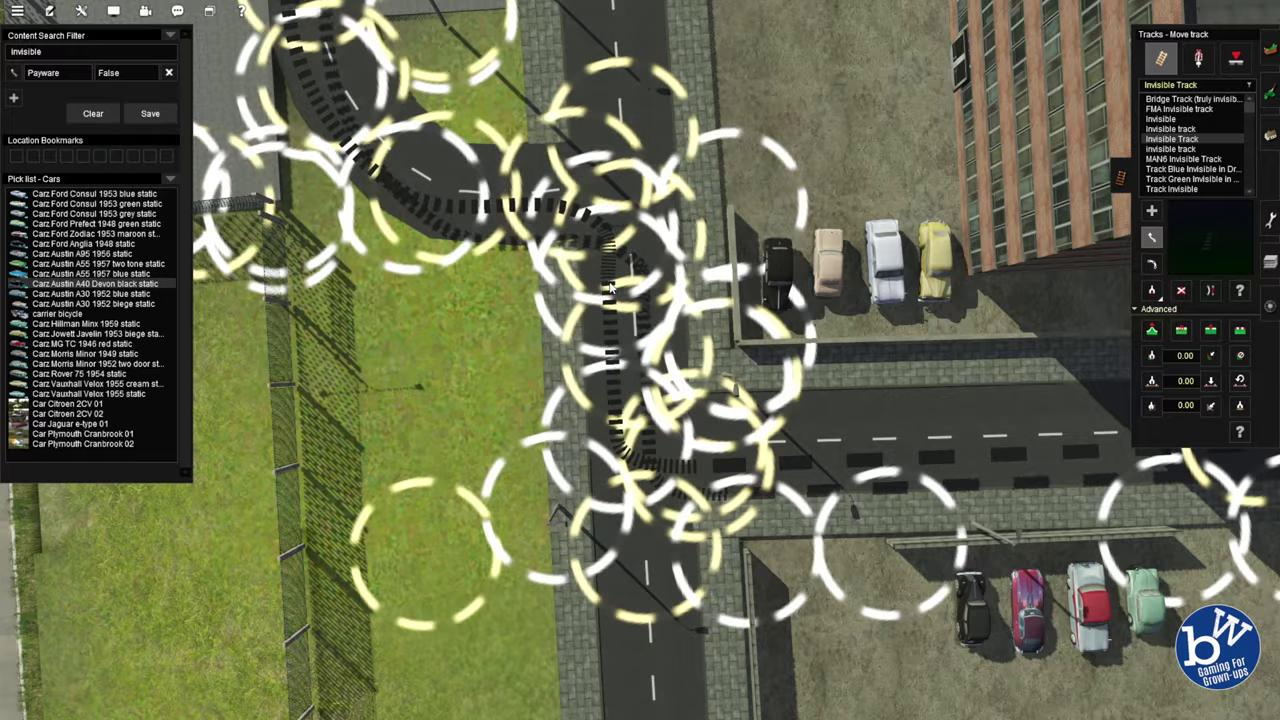
{"action": "right_click_drag", "start_coordinate": [590, 232], "coordinate": [652, 270]}
Step: Extend new invisible track from the curve up the street past the grass plot
{"action": "key", "text": "a"}
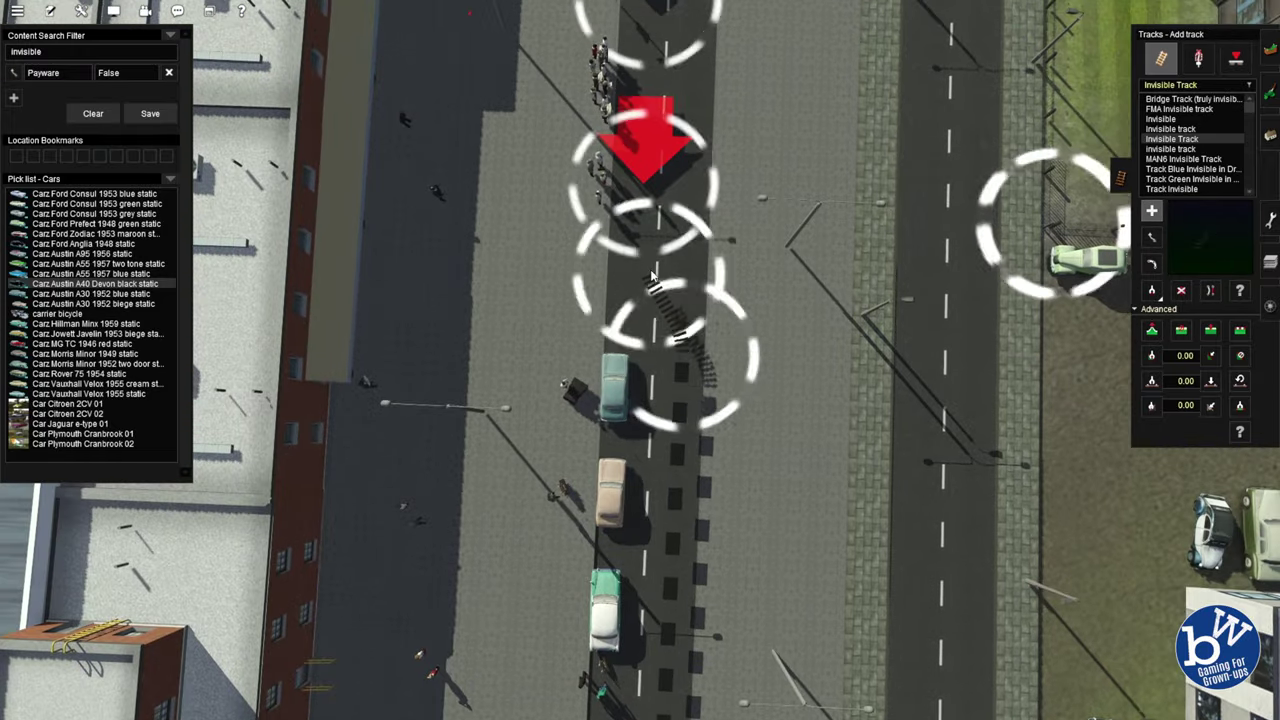
{"action": "right_click_drag", "start_coordinate": [650, 138], "coordinate": [1190, 325]}
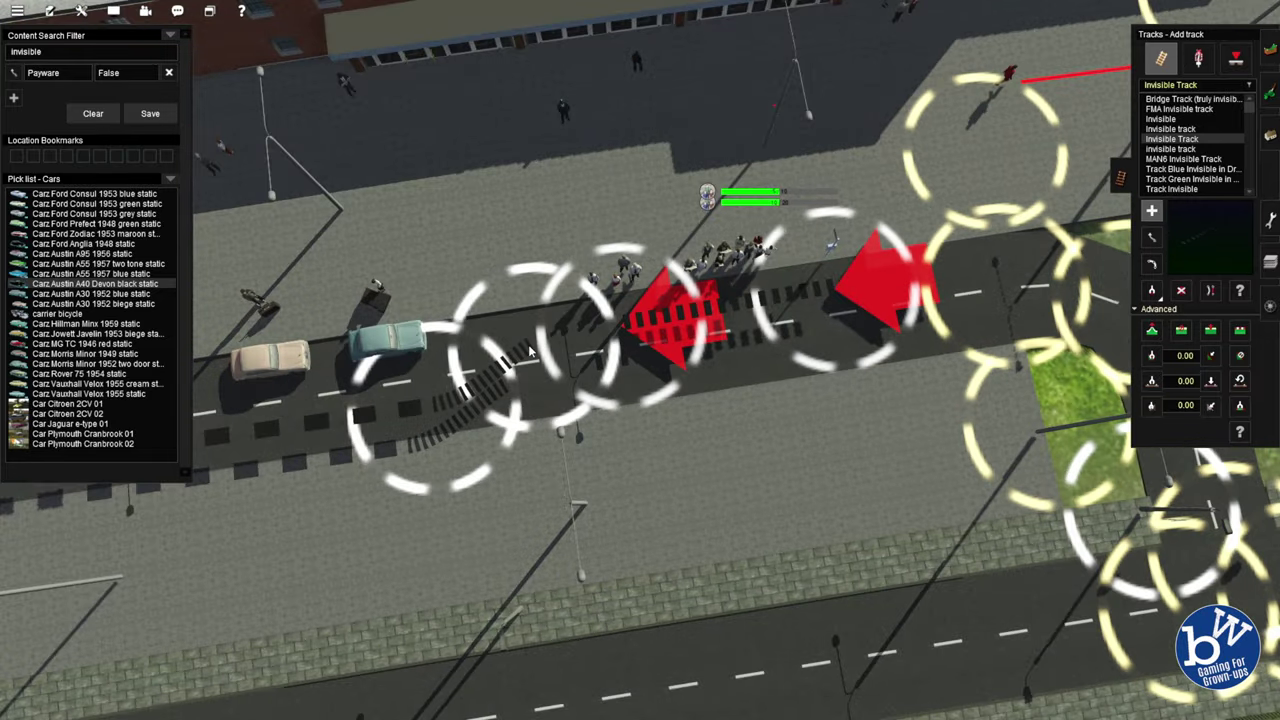
{"action": "key", "text": "Down"}
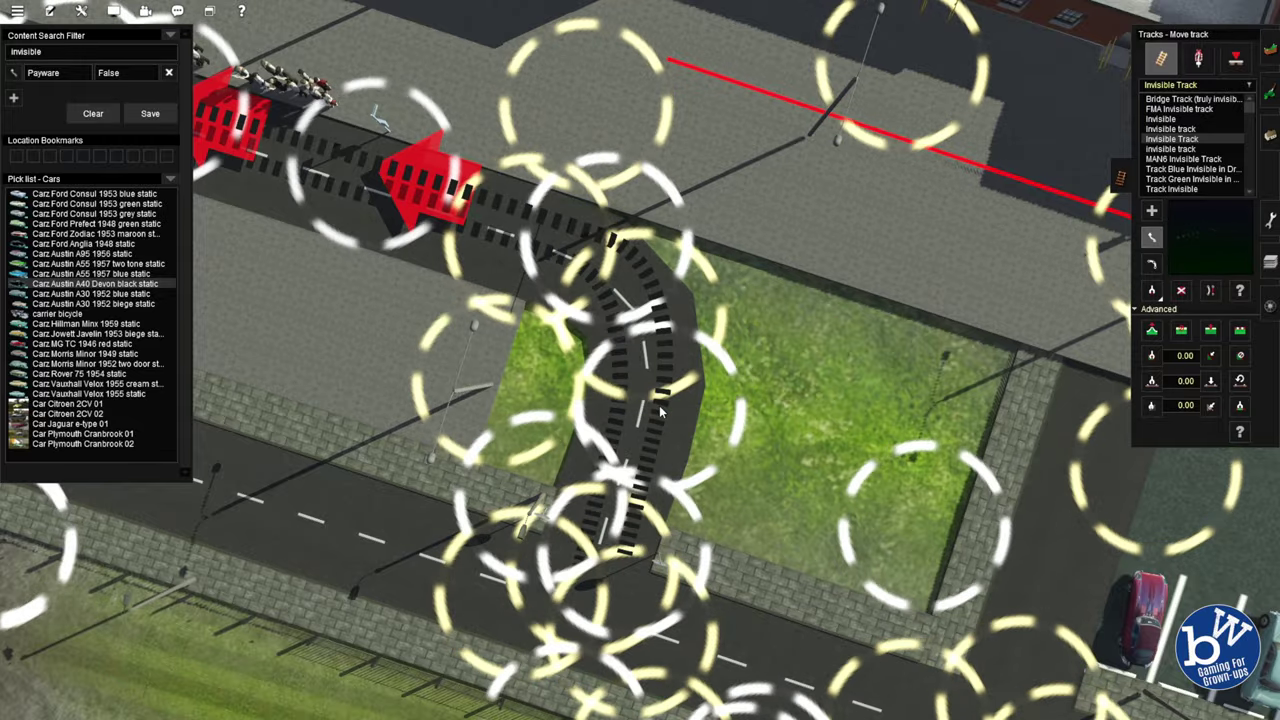
{"action": "right_click_drag", "start_coordinate": [610, 258], "coordinate": [783, 320]}
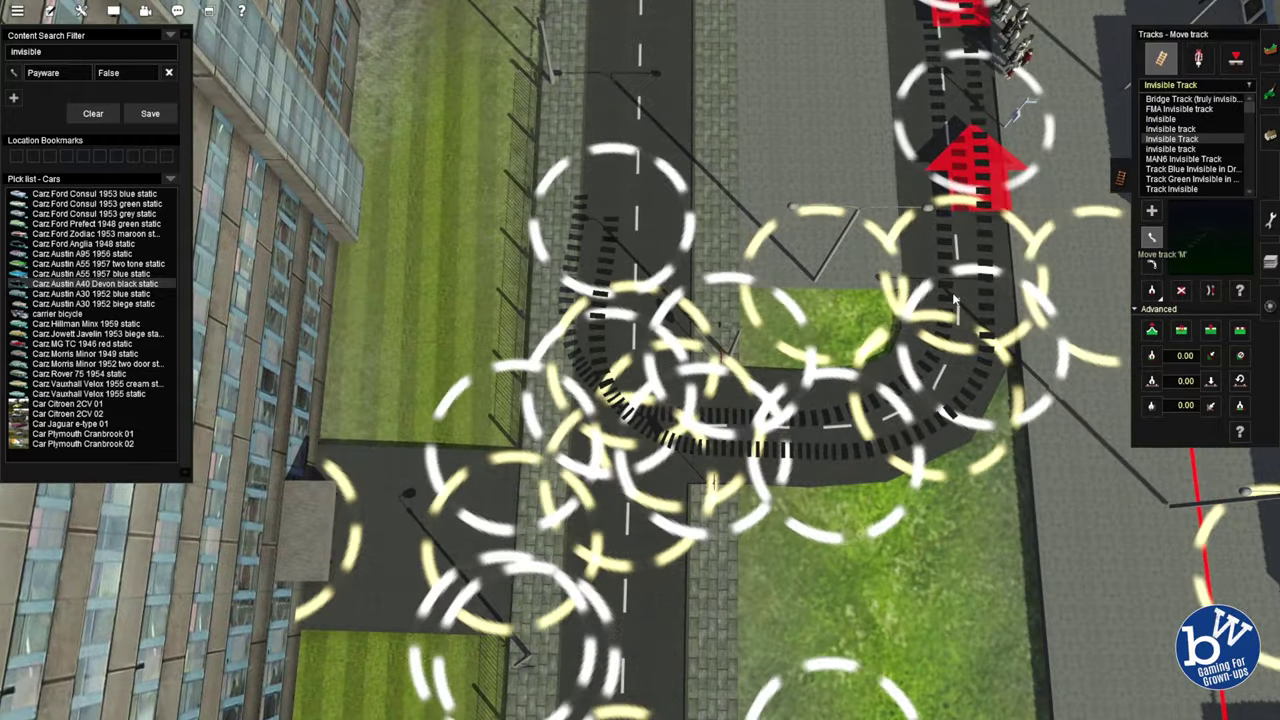
{"action": "key", "text": "a"}
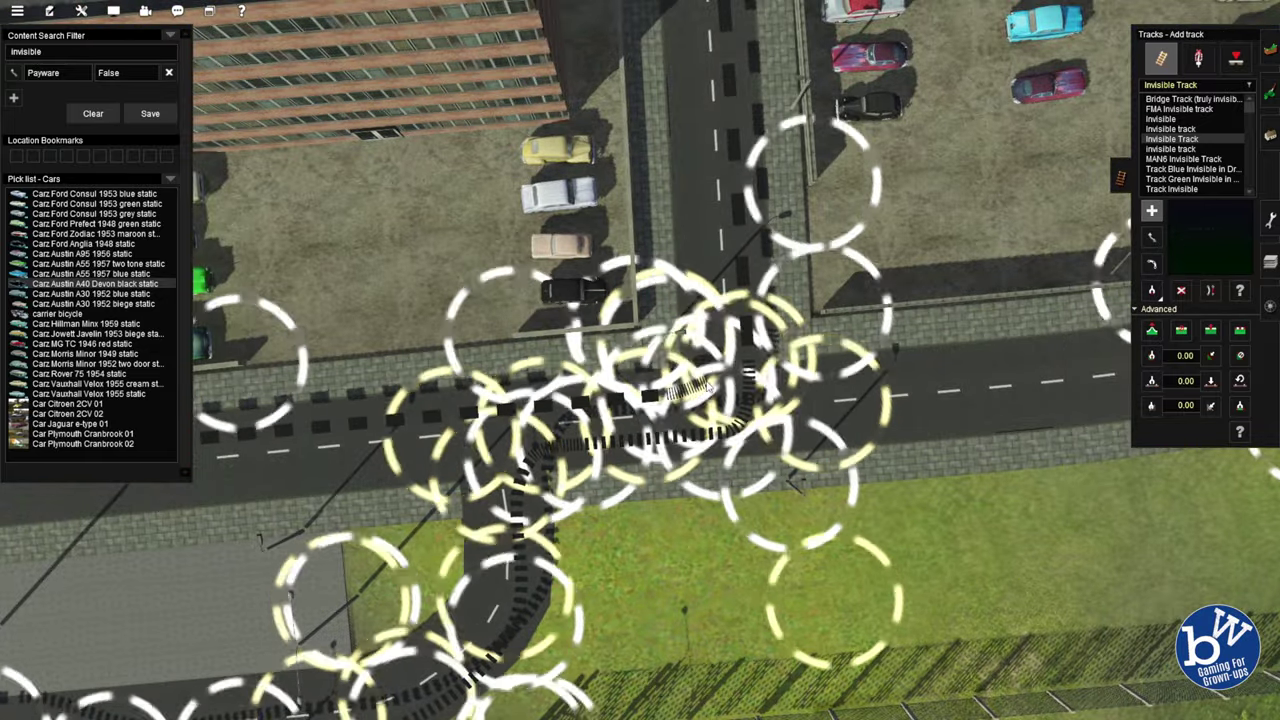
{"action": "left_click_drag", "start_coordinate": [707, 362], "coordinate": [696, 168]}
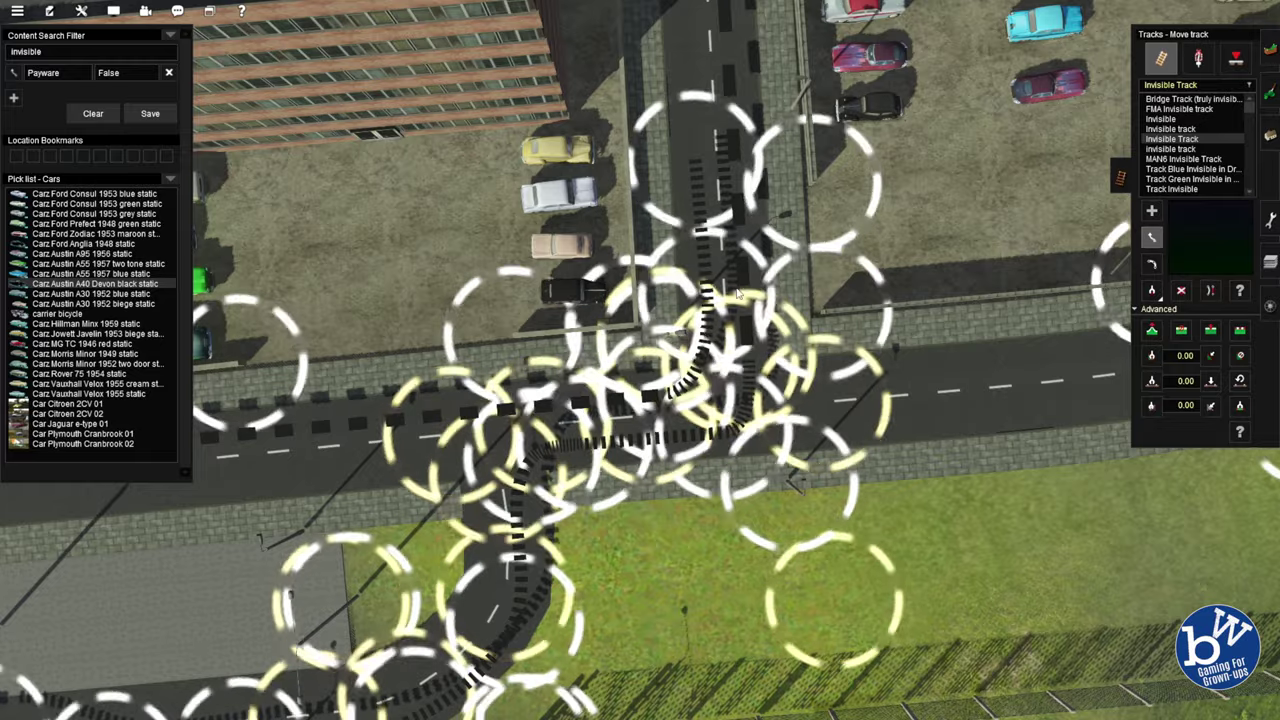
Step: Adjust the new track points and lay more track along the street beside the car park
{"action": "key", "text": "h"}
{"action": "right_click_drag", "start_coordinate": [689, 274], "coordinate": [738, 316]}
{"action": "key", "text": "m"}
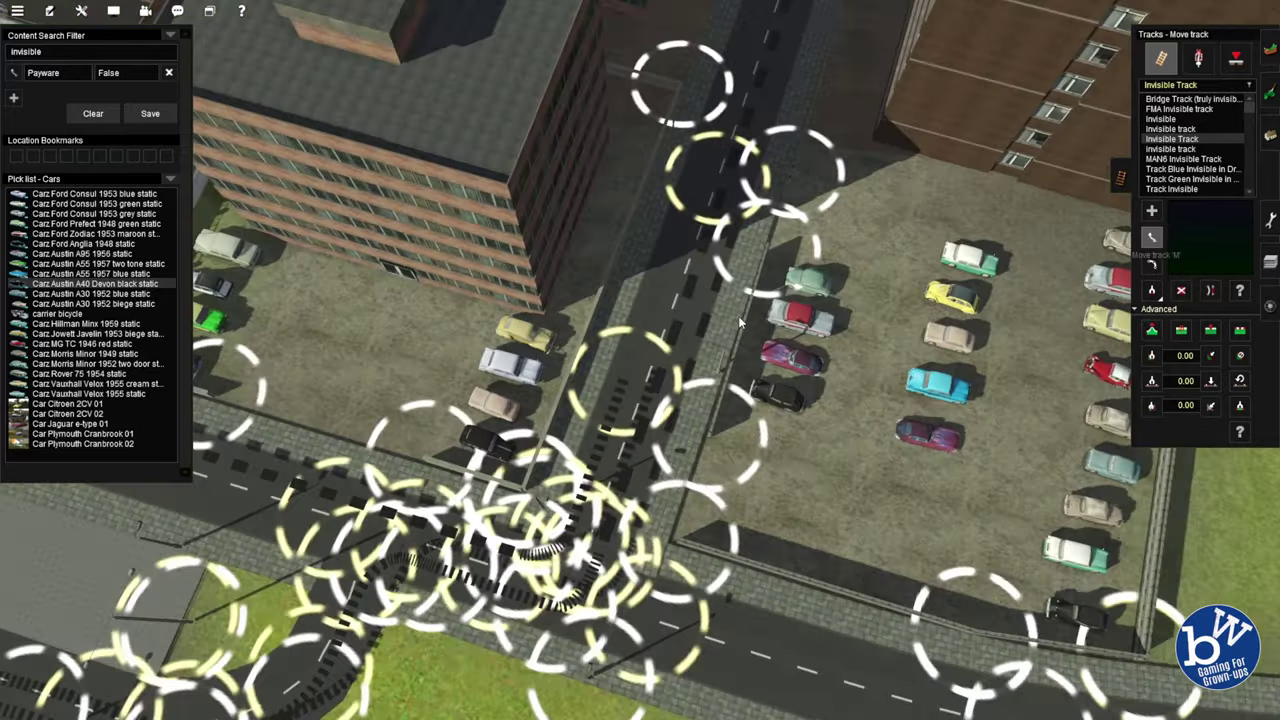
{"action": "scroll", "coordinate": [794, 578], "scroll_direction": "up", "scroll_amount": 5}
{"action": "right_click_drag", "start_coordinate": [794, 578], "coordinate": [590, 297]}
{"action": "key", "text": "a"}
{"action": "right_click_drag", "start_coordinate": [658, 440], "coordinate": [656, 367]}
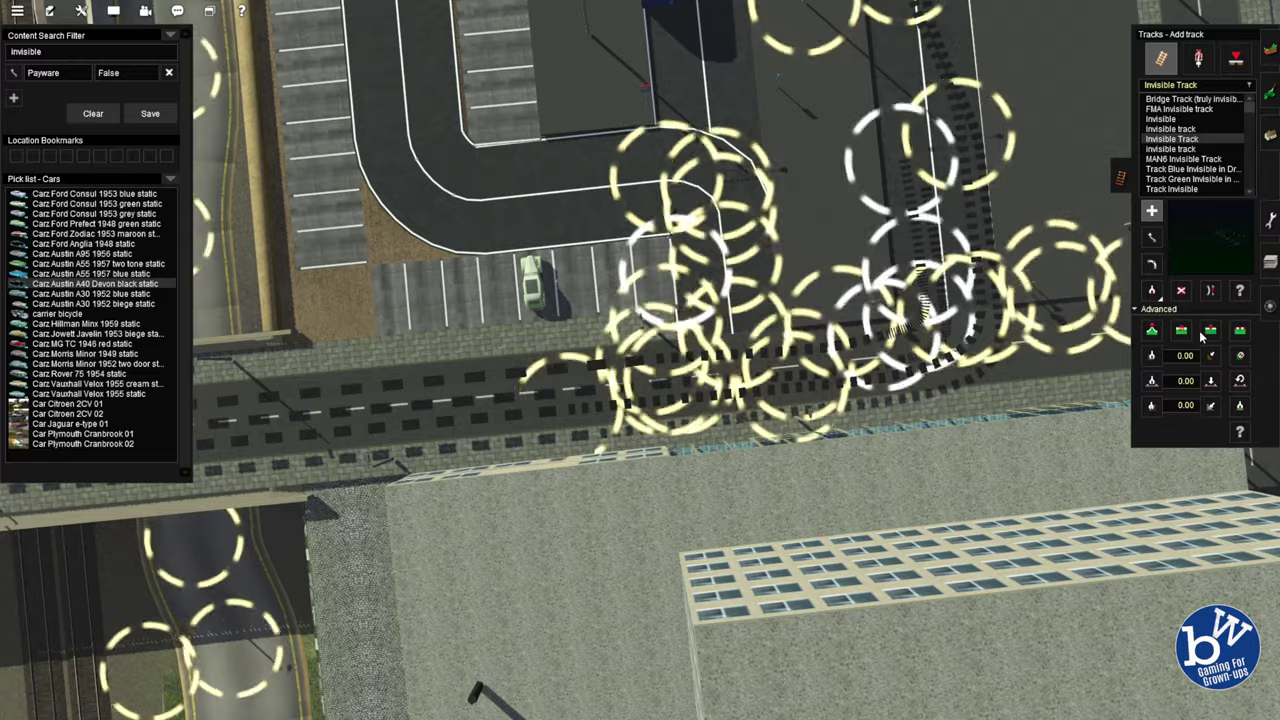
{"action": "right_click_drag", "start_coordinate": [856, 334], "coordinate": [706, 401]}
Step: Carry the invisible track along the street to the station road where the buses stand
{"action": "key", "text": "m"}
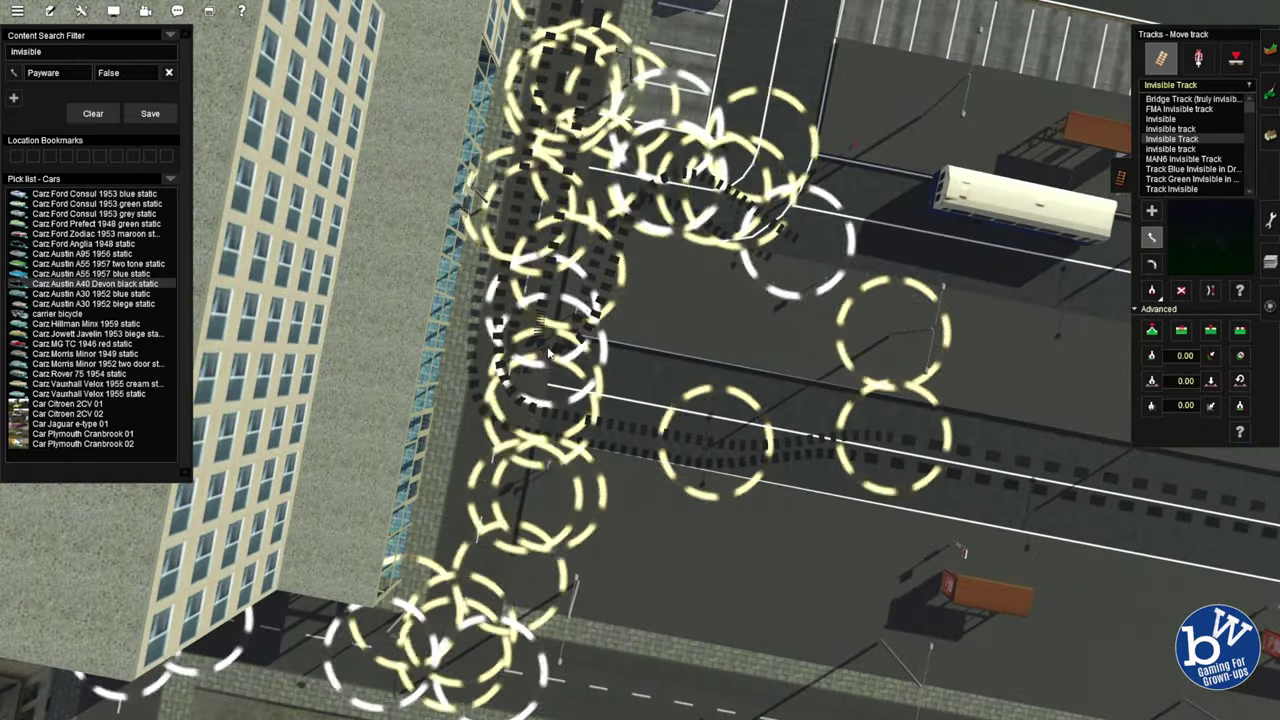
{"action": "right_click_drag", "start_coordinate": [981, 265], "coordinate": [465, 400]}
{"action": "key", "text": "m"}
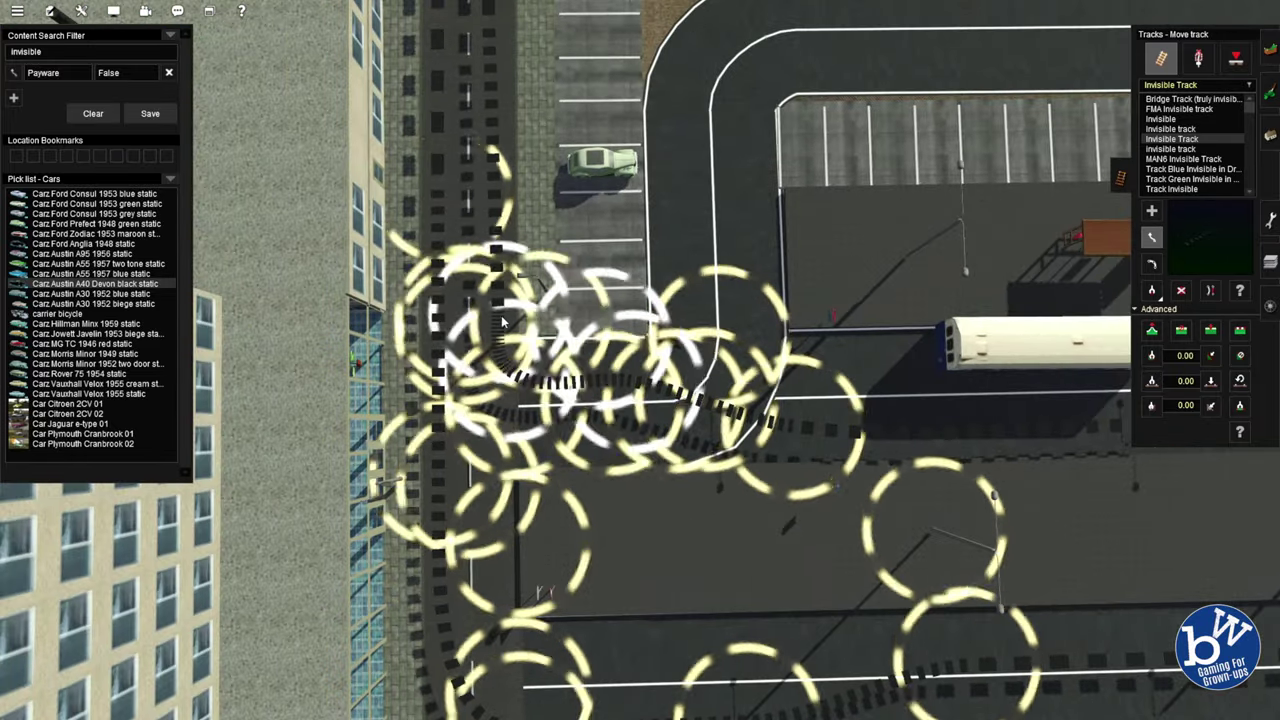
{"action": "key", "text": "a"}
{"action": "right_click_drag", "start_coordinate": [488, 340], "coordinate": [358, 402]}
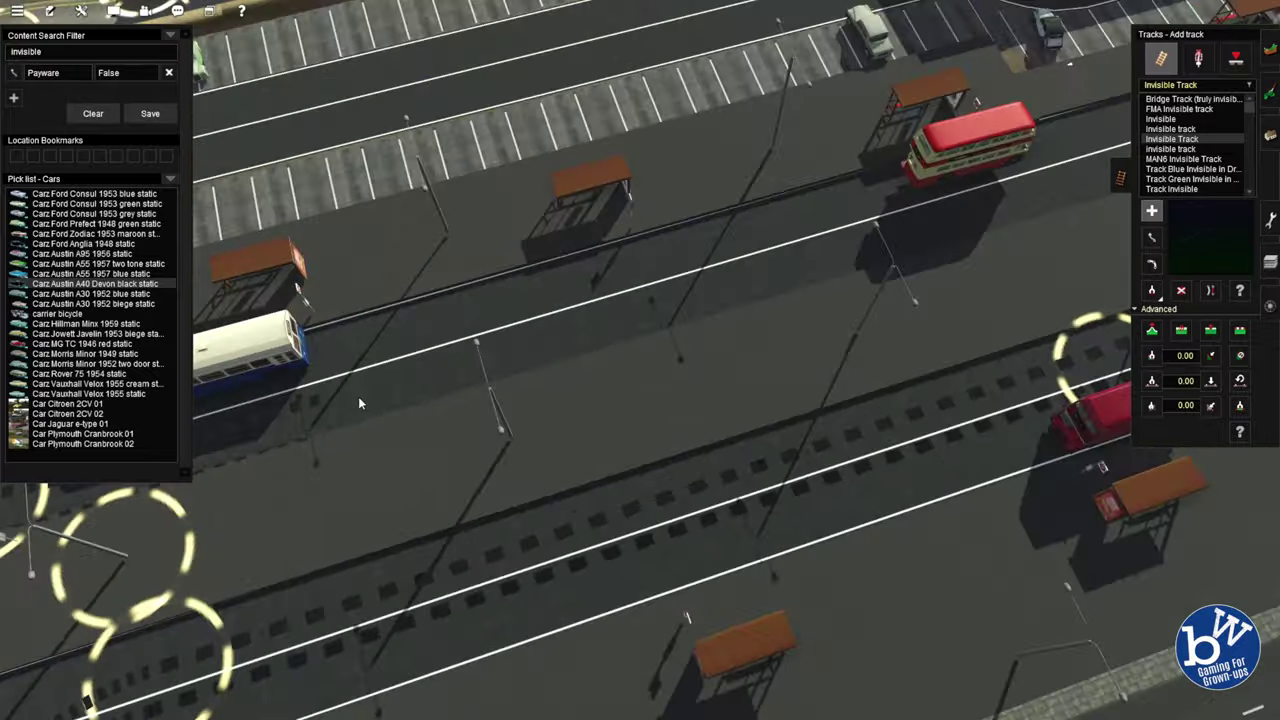
{"action": "key", "text": "Up"}
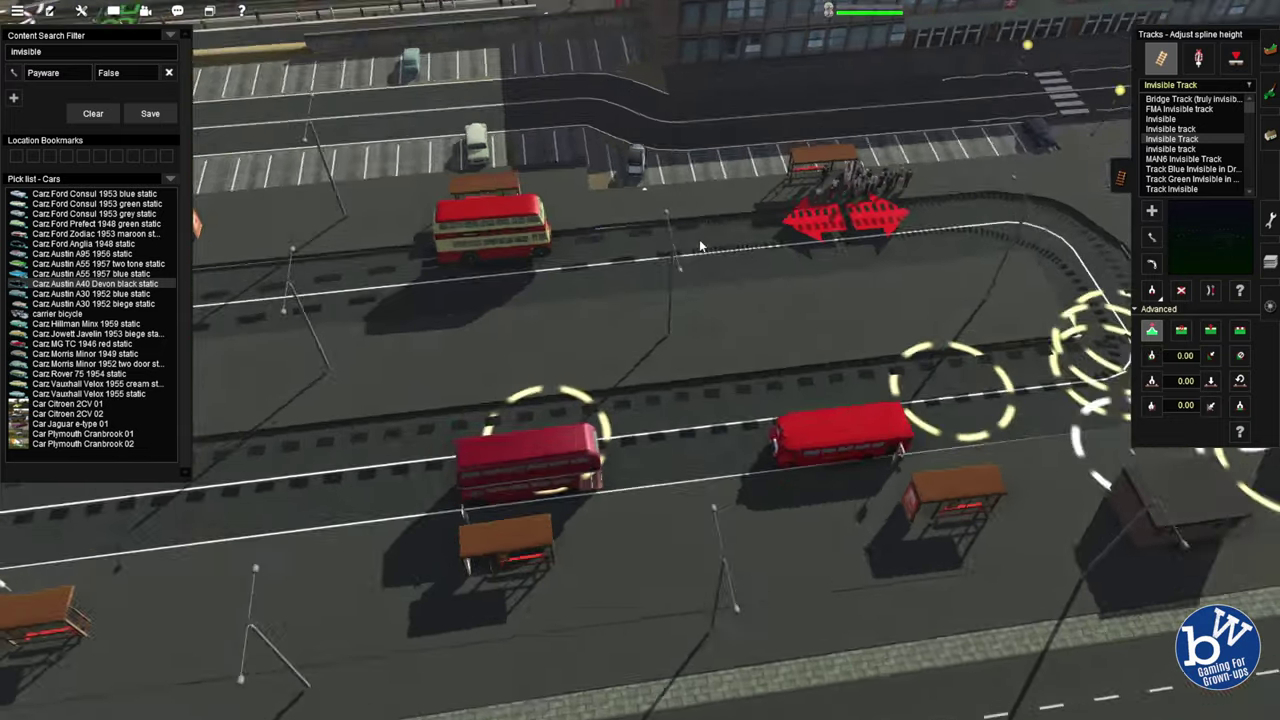
{"action": "left_click", "coordinate": [1150, 238]}
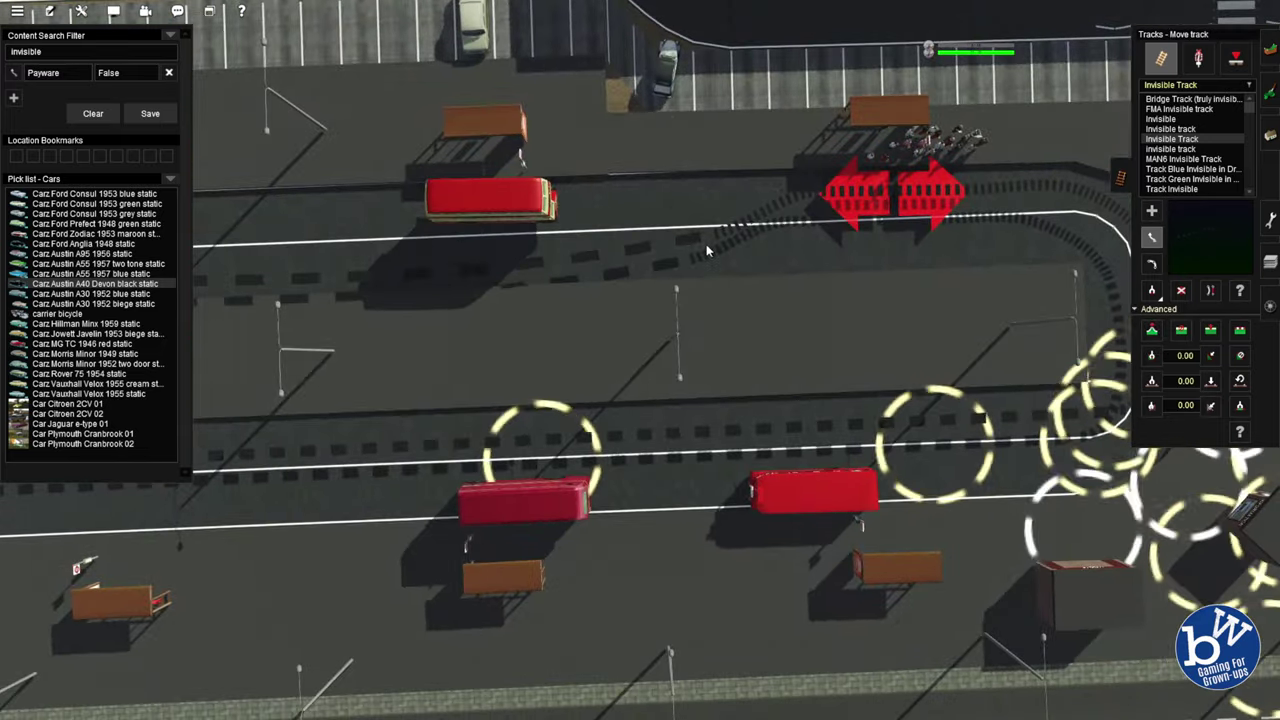
{"action": "right_click_drag", "start_coordinate": [595, 265], "coordinate": [1010, 296]}
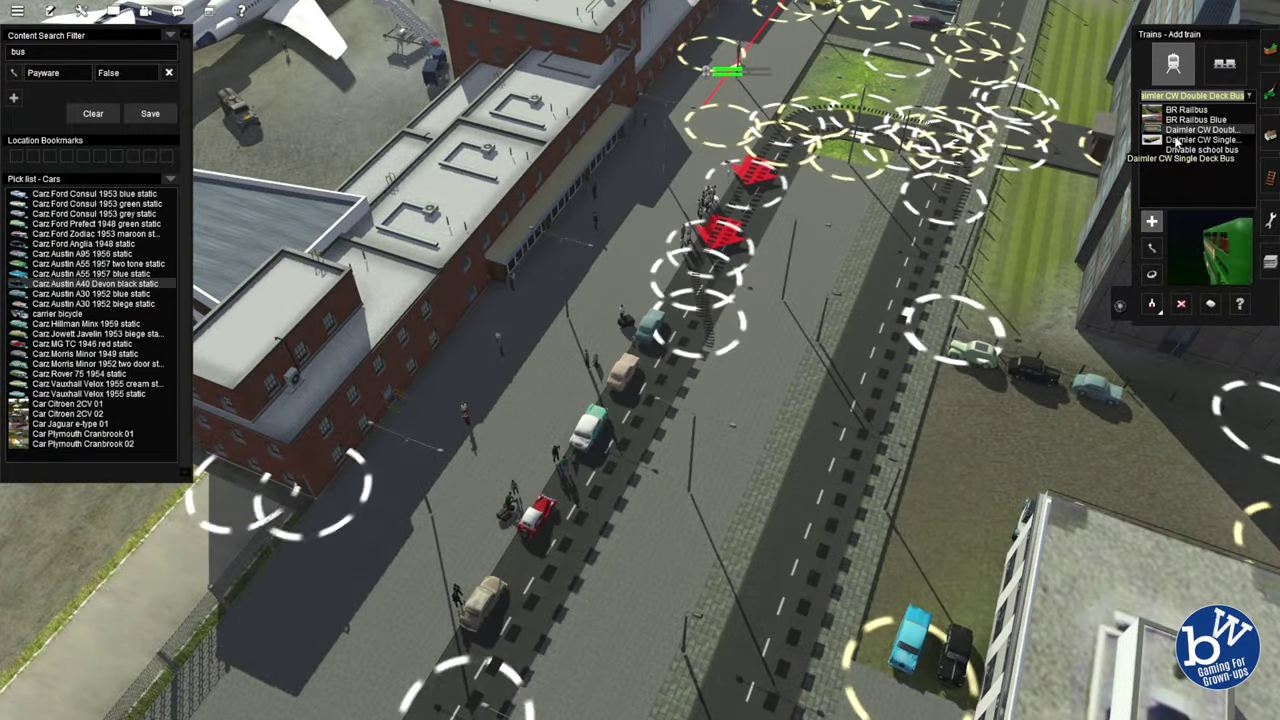
Step: Give the double-decker London Transport operator and default liveries with a Swan Soap advertisement
{"action": "scroll", "coordinate": [599, 435], "scroll_direction": "up", "scroll_amount": 10}
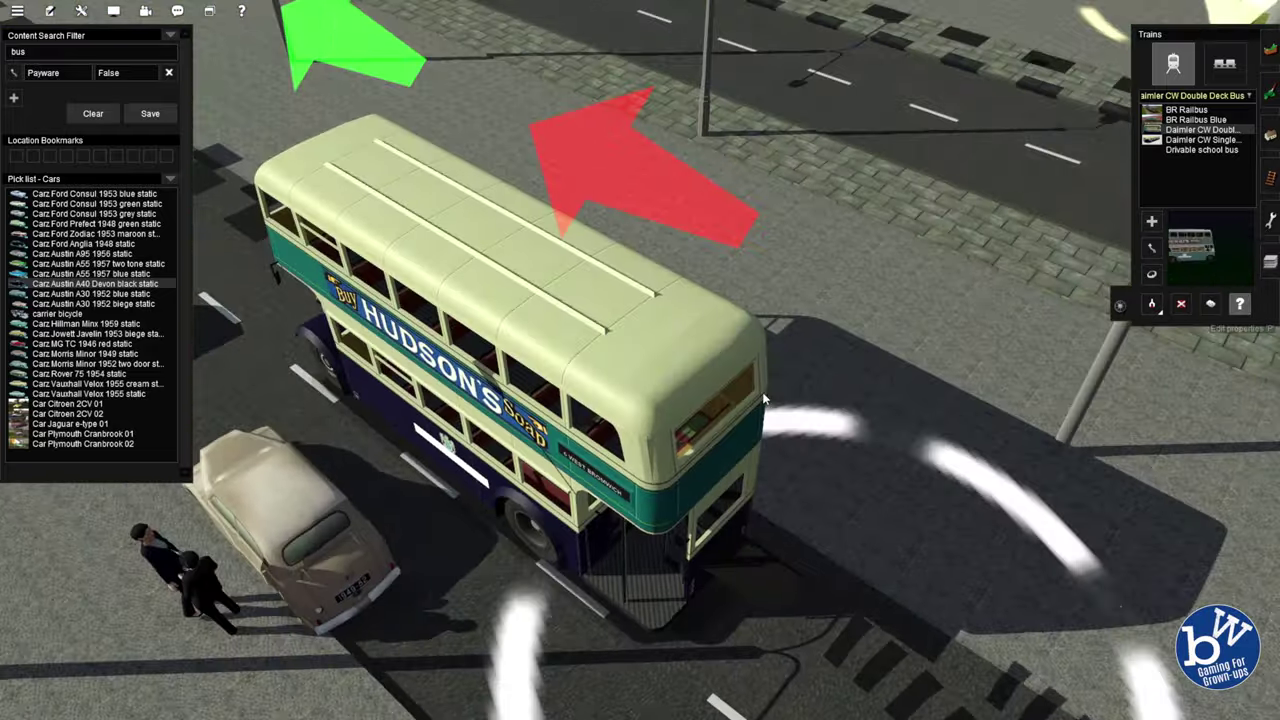
{"action": "left_click", "coordinate": [520, 340]}
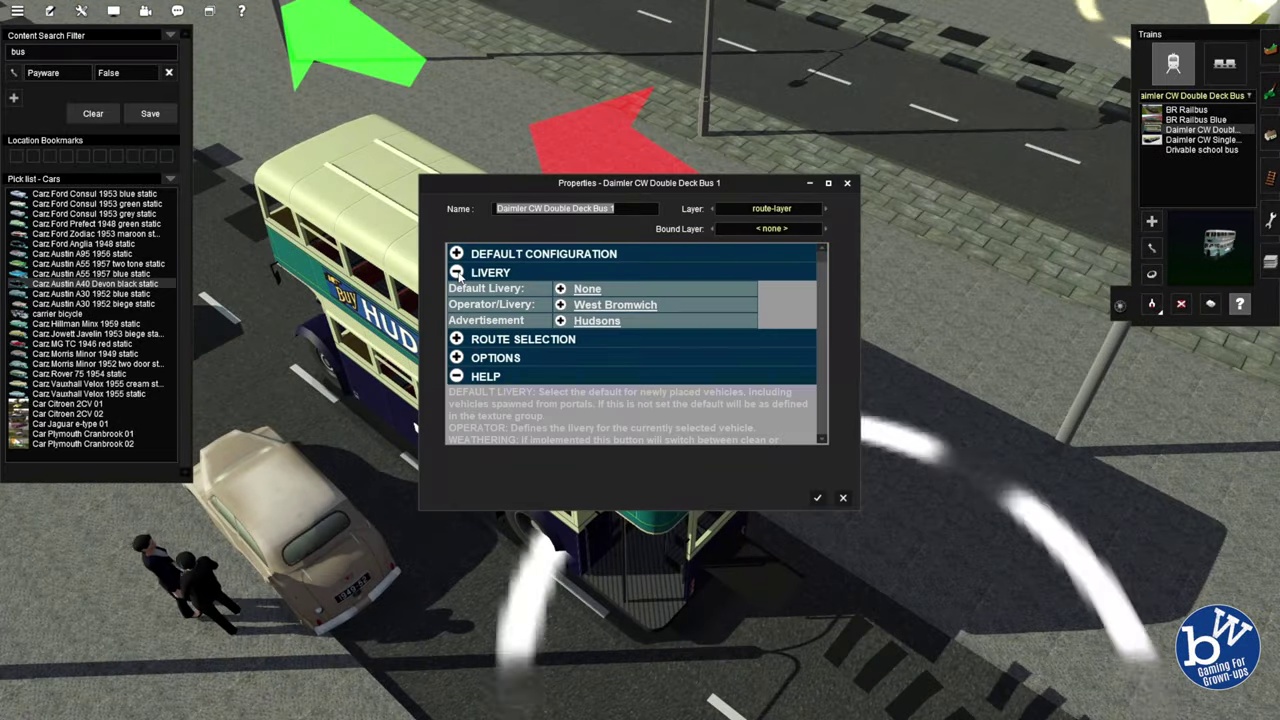
{"action": "left_click", "coordinate": [585, 288]}
{"action": "double_click", "coordinate": [530, 197]}
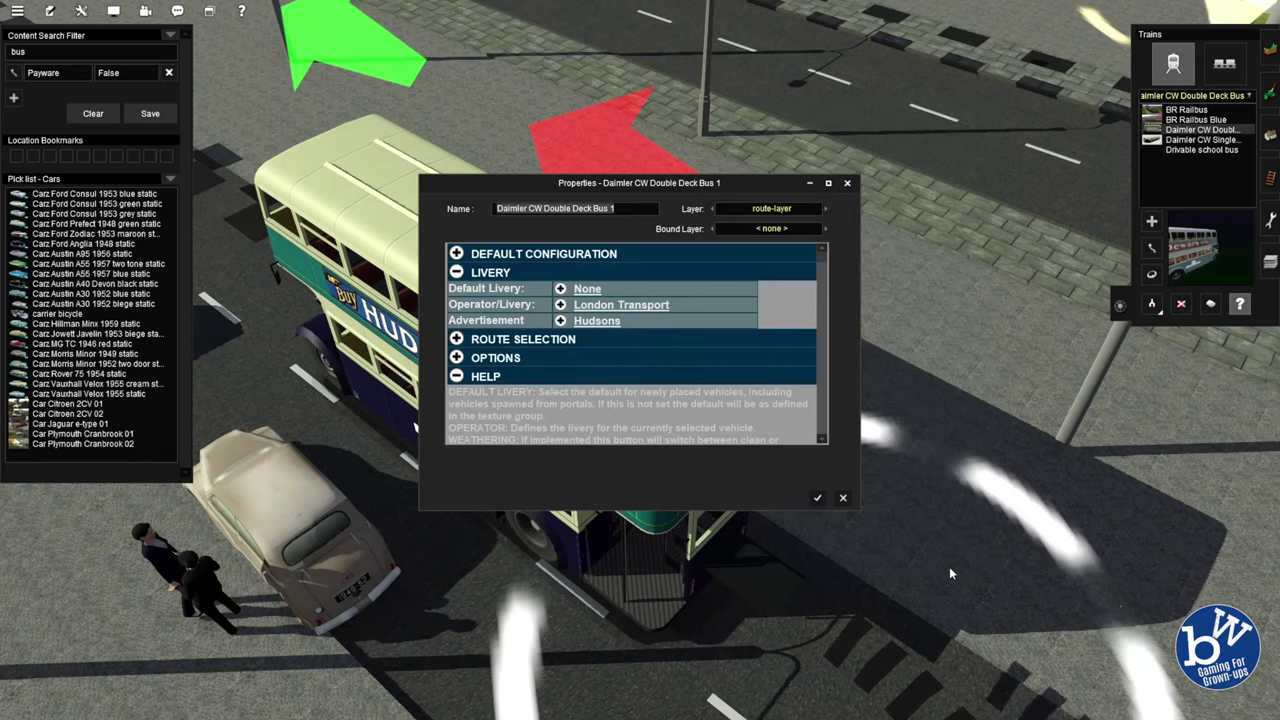
{"action": "left_click", "coordinate": [587, 288]}
{"action": "double_click", "coordinate": [786, 217]}
{"action": "left_click", "coordinate": [597, 320]}
{"action": "double_click", "coordinate": [777, 289]}
{"action": "left_click", "coordinate": [817, 497]}
{"action": "left_click", "coordinate": [684, 503]}
{"action": "left_click_drag", "start_coordinate": [600, 174], "coordinate": [923, 330]}
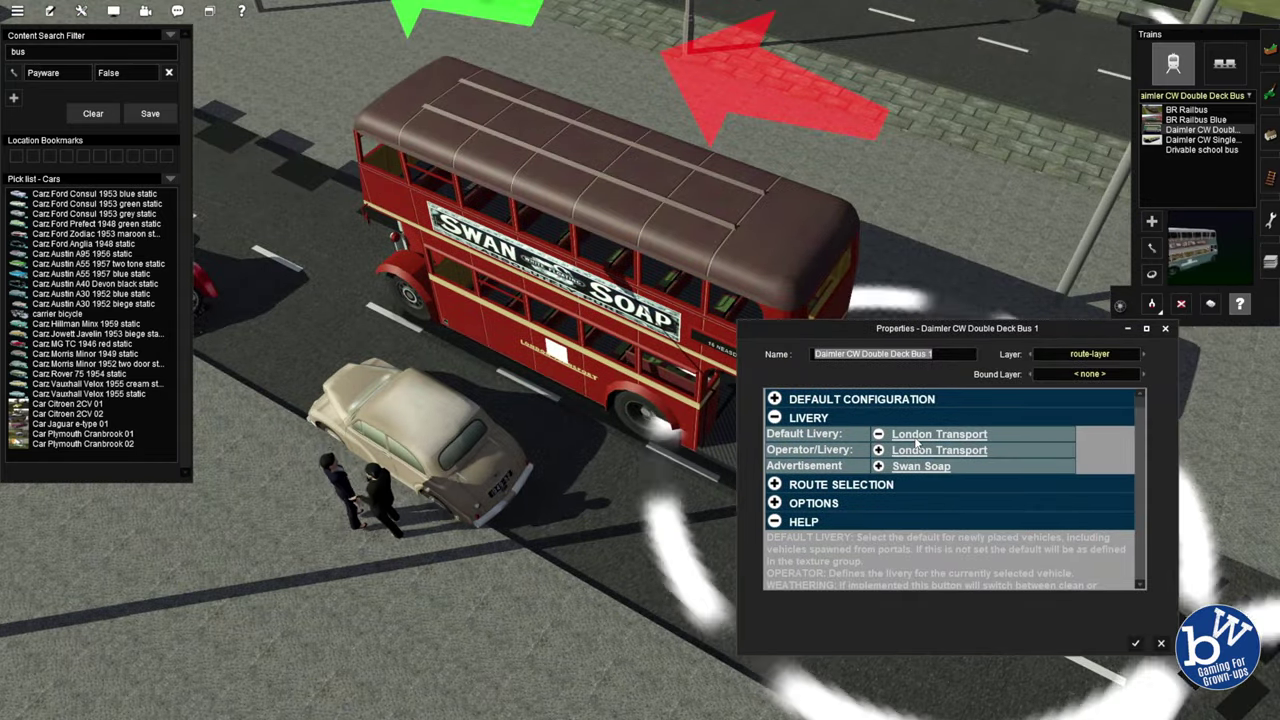
Step: Try several liveries, settle on Midland Red, and set the default livery to None
{"action": "left_click", "coordinate": [912, 428]}
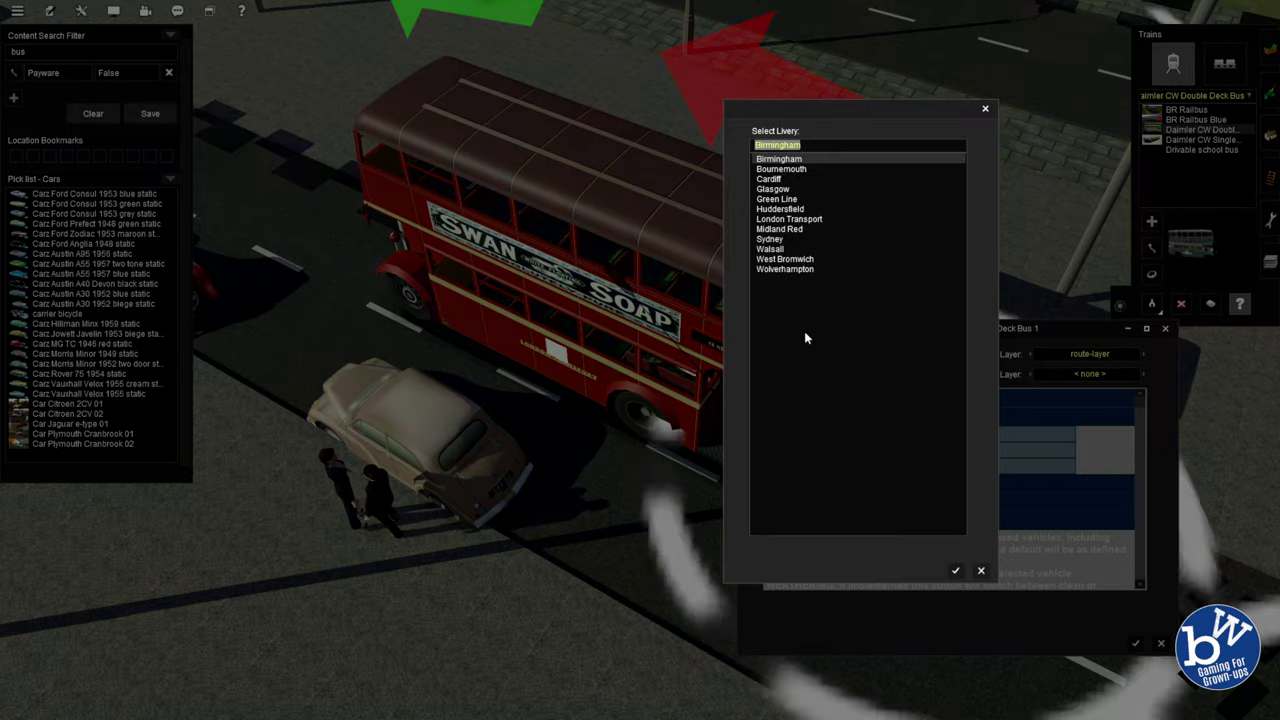
{"action": "double_click", "coordinate": [796, 279]}
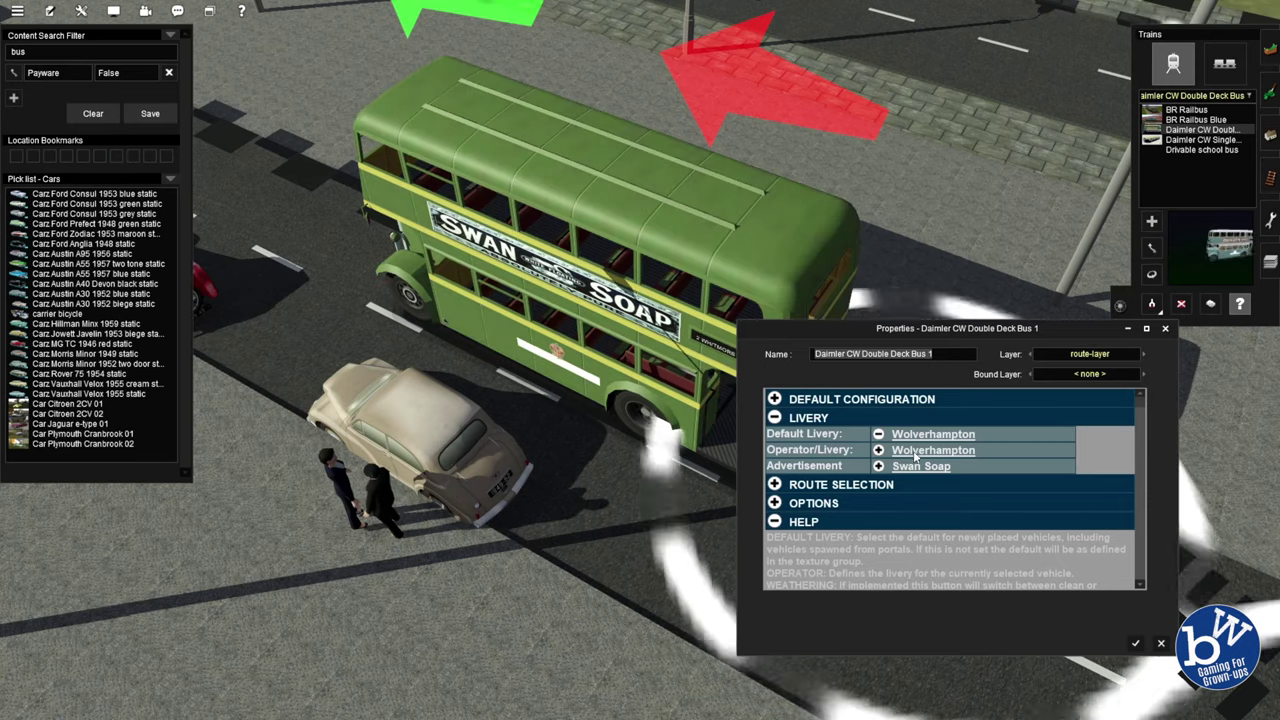
{"action": "left_click", "coordinate": [918, 450]}
{"action": "double_click", "coordinate": [785, 259]}
{"action": "left_click", "coordinate": [918, 450]}
{"action": "double_click", "coordinate": [770, 249]}
{"action": "left_click", "coordinate": [918, 450]}
{"action": "left_click", "coordinate": [786, 239]}
{"action": "double_click", "coordinate": [779, 229]}
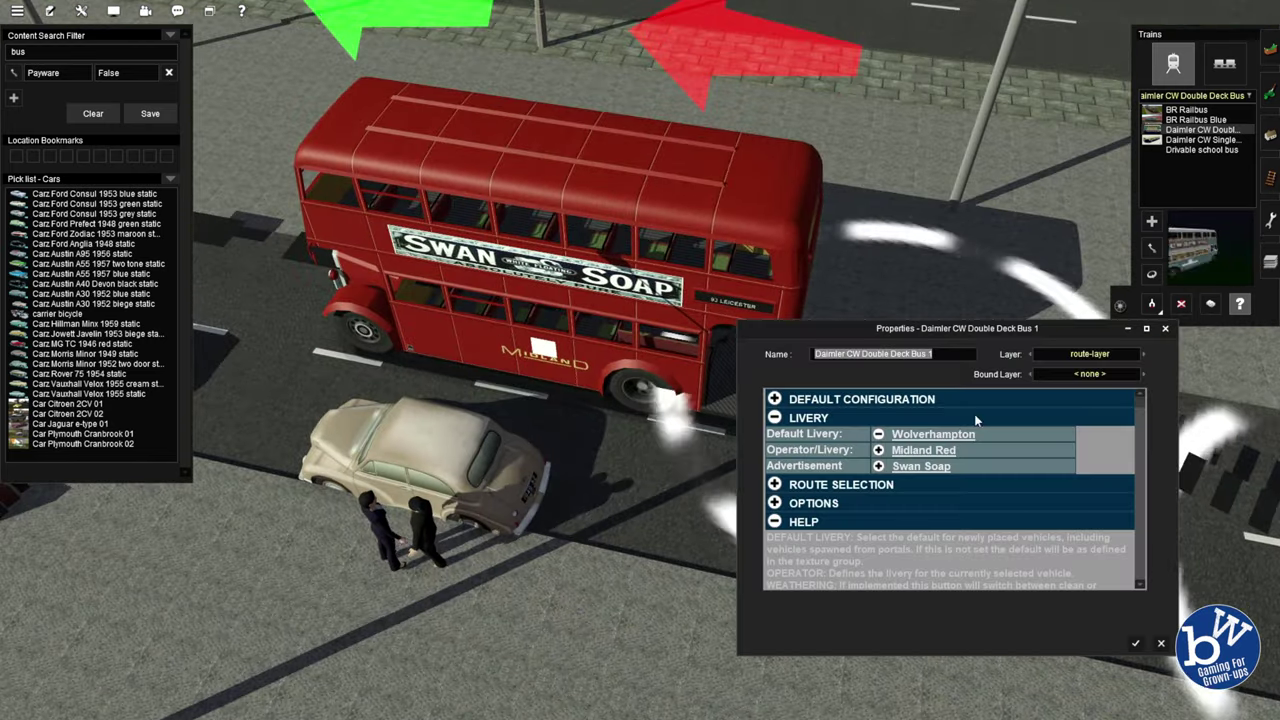
{"action": "left_click", "coordinate": [933, 434]}
{"action": "double_click", "coordinate": [790, 143]}
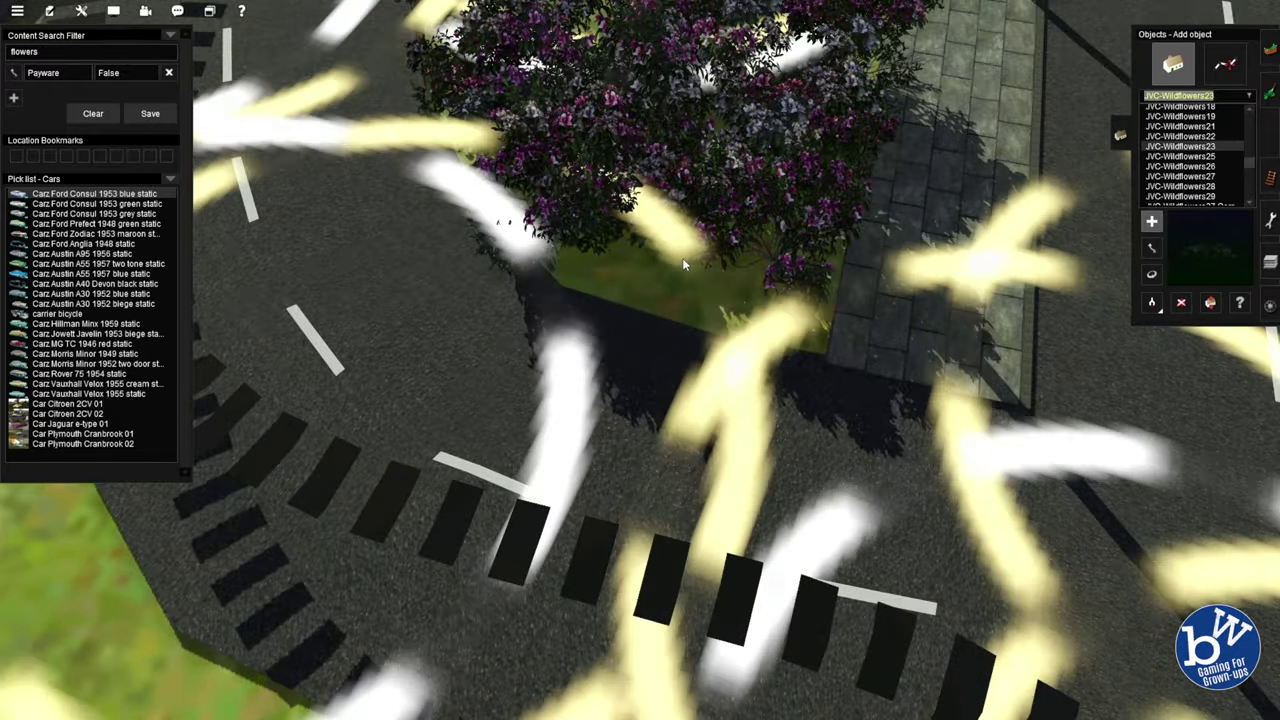
Step: Place JVC-Wildflowers23 plants along the fence by the roundabout
{"action": "left_click", "coordinate": [1185, 146]}
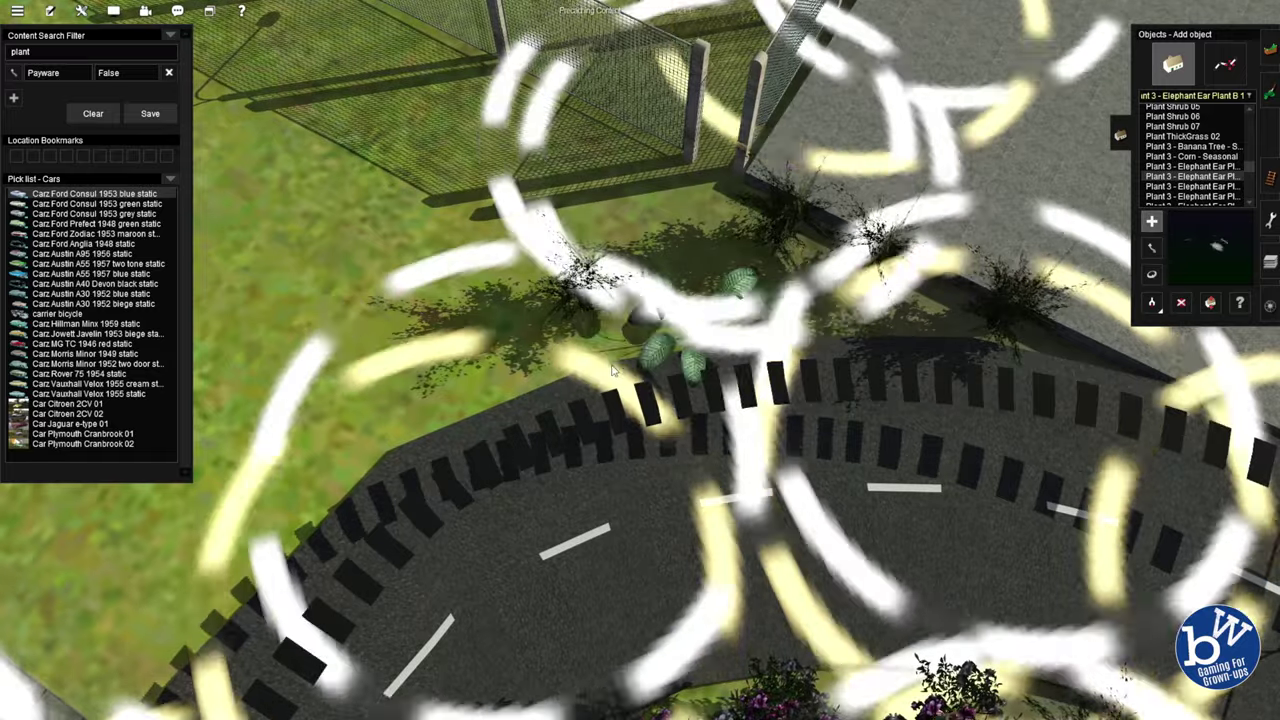
{"action": "scroll", "coordinate": [583, 428], "scroll_direction": "down", "scroll_amount": 10}
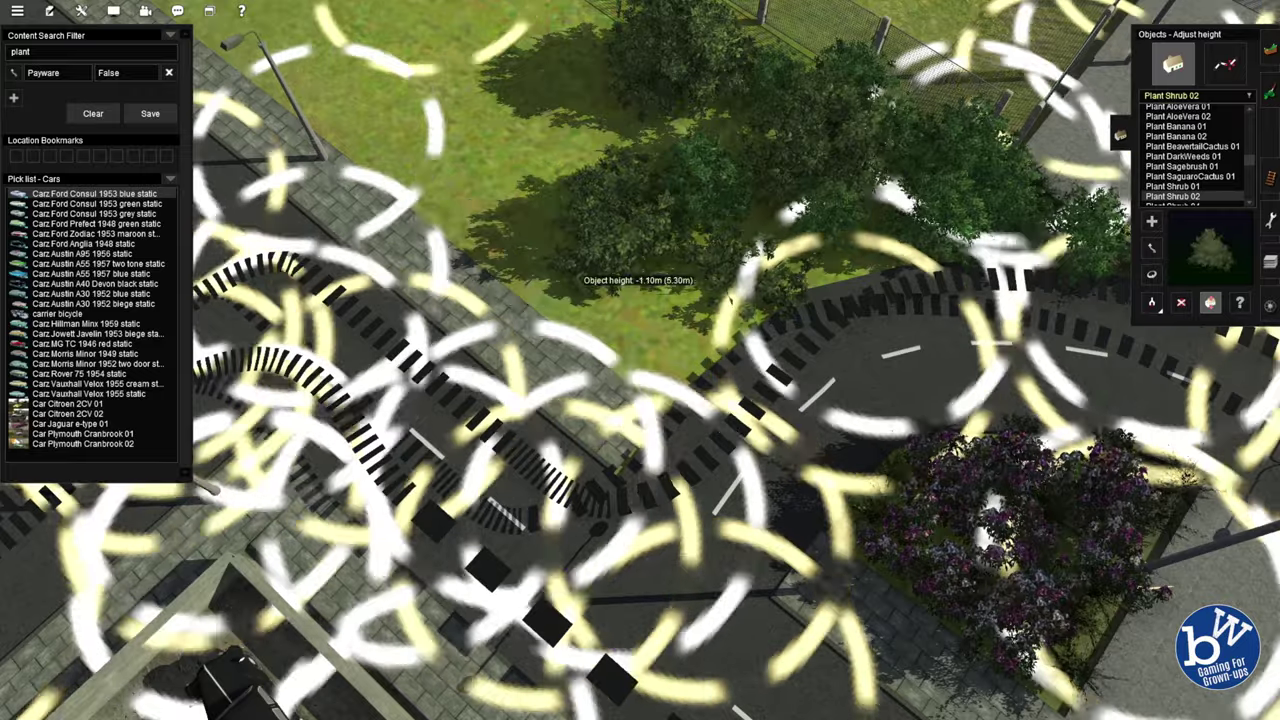
{"action": "right_click_drag", "start_coordinate": [748, 272], "coordinate": [791, 344]}
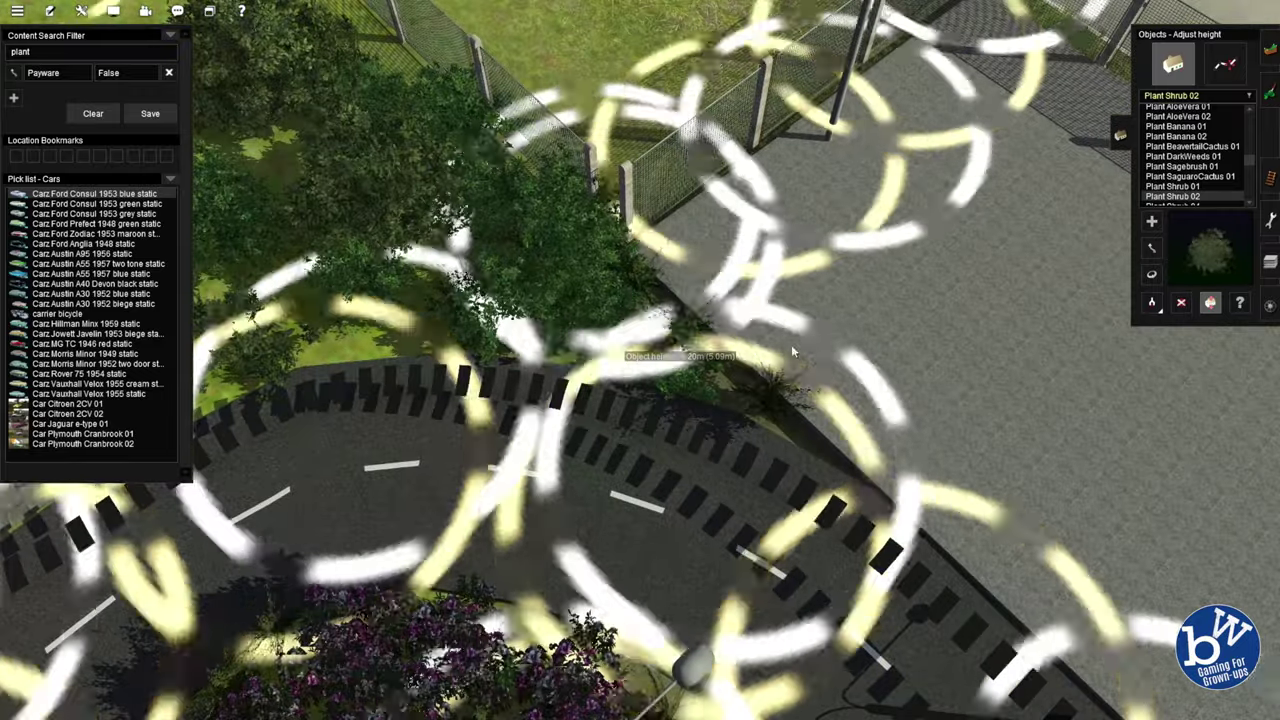
{"action": "right_click_drag", "start_coordinate": [597, 225], "coordinate": [728, 241]}
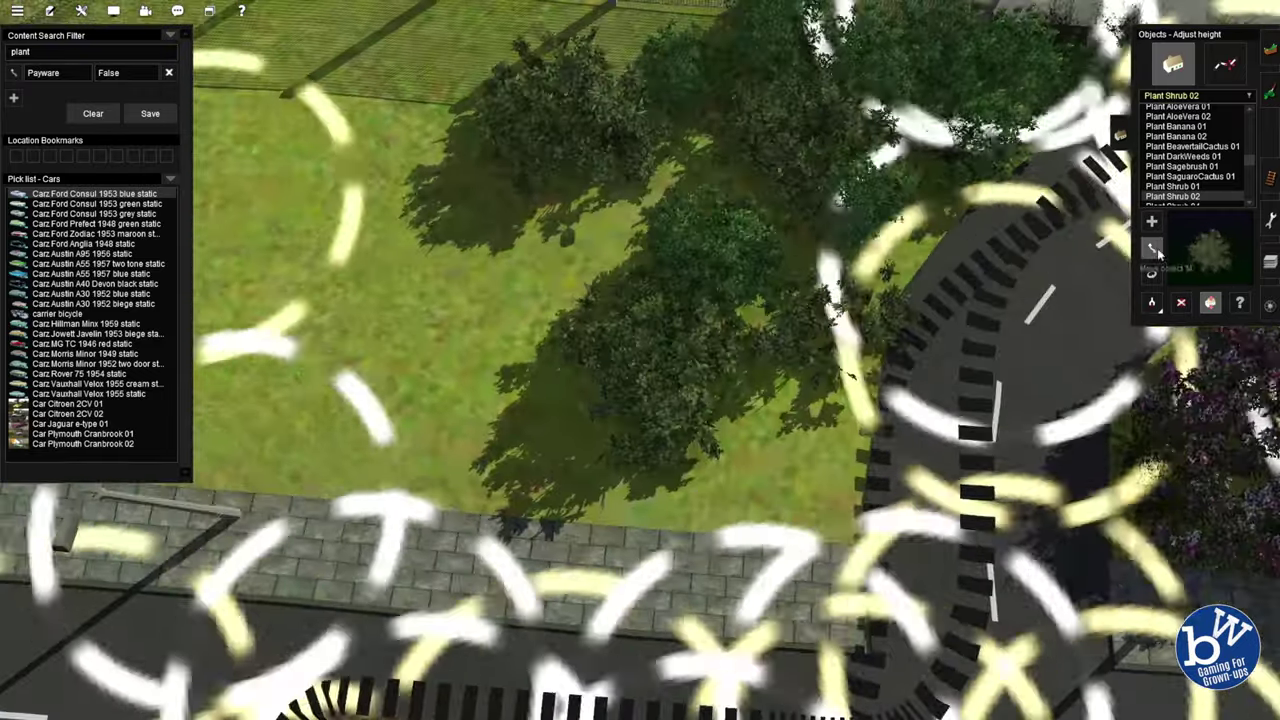
{"action": "left_click", "coordinate": [1152, 248]}
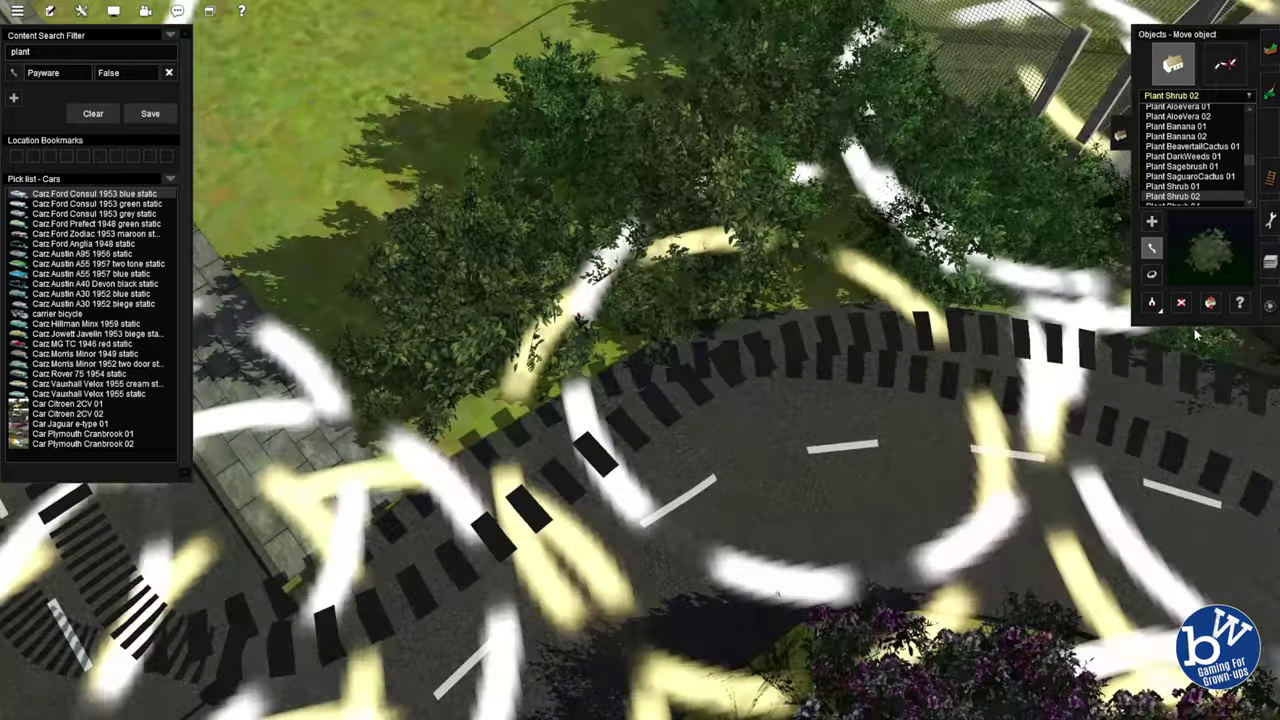
{"action": "right_click_drag", "start_coordinate": [633, 137], "coordinate": [810, 410]}
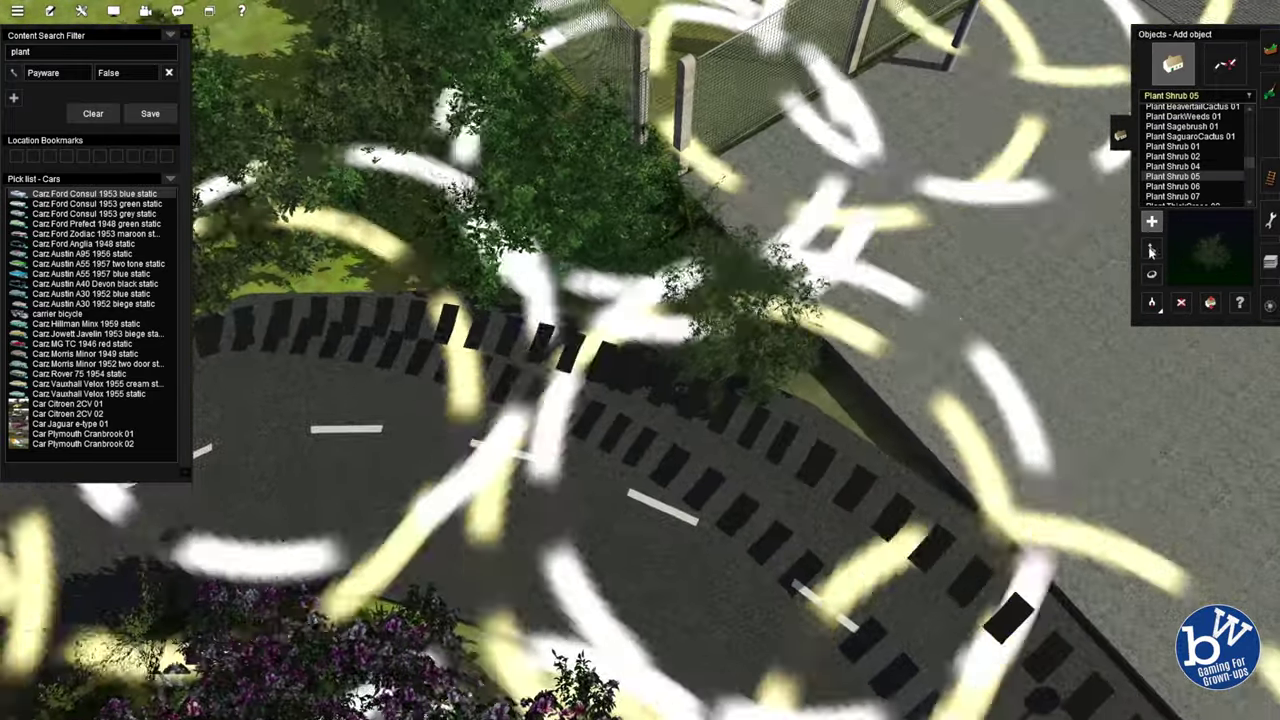
{"action": "key", "text": "Left"}
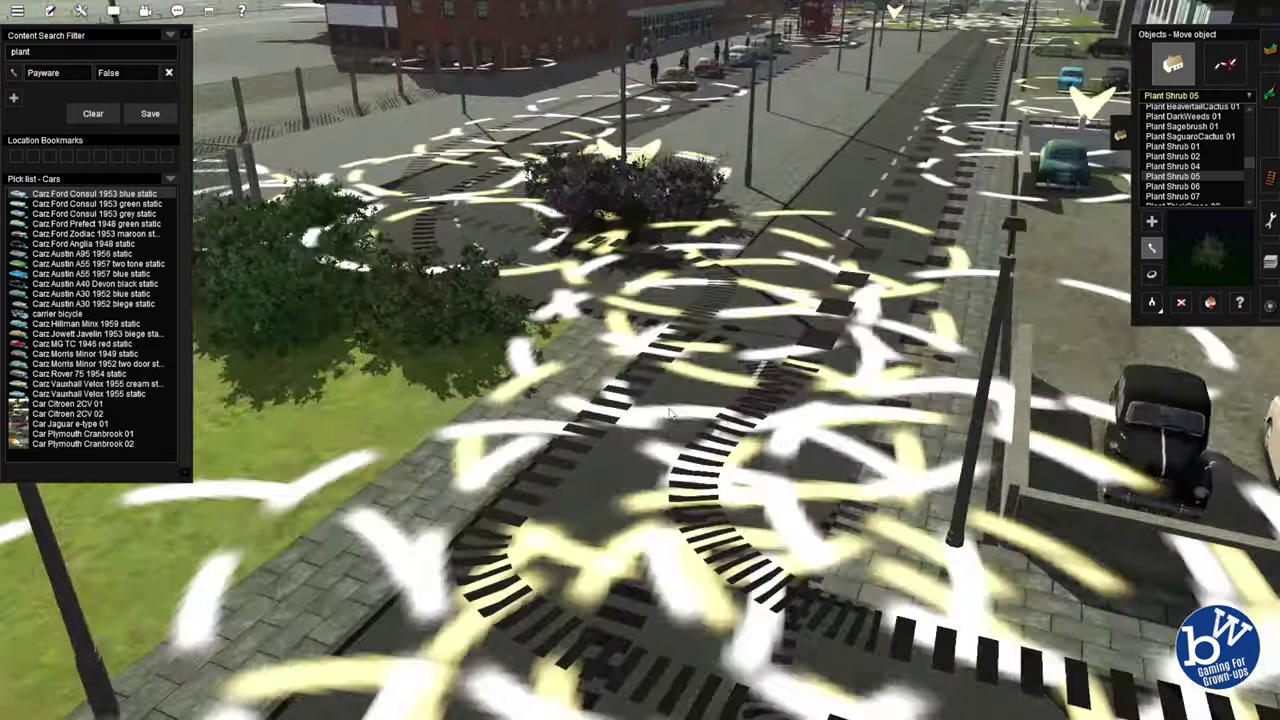
{"action": "scroll", "coordinate": [1181, 195], "scroll_direction": "down", "scroll_amount": 1}
Step: Try ThickGrass 02, Tropical Plant A and Industrial Plant 09, then set a Planter Type 2 DES on the pavement
{"action": "left_click", "coordinate": [1181, 196]}
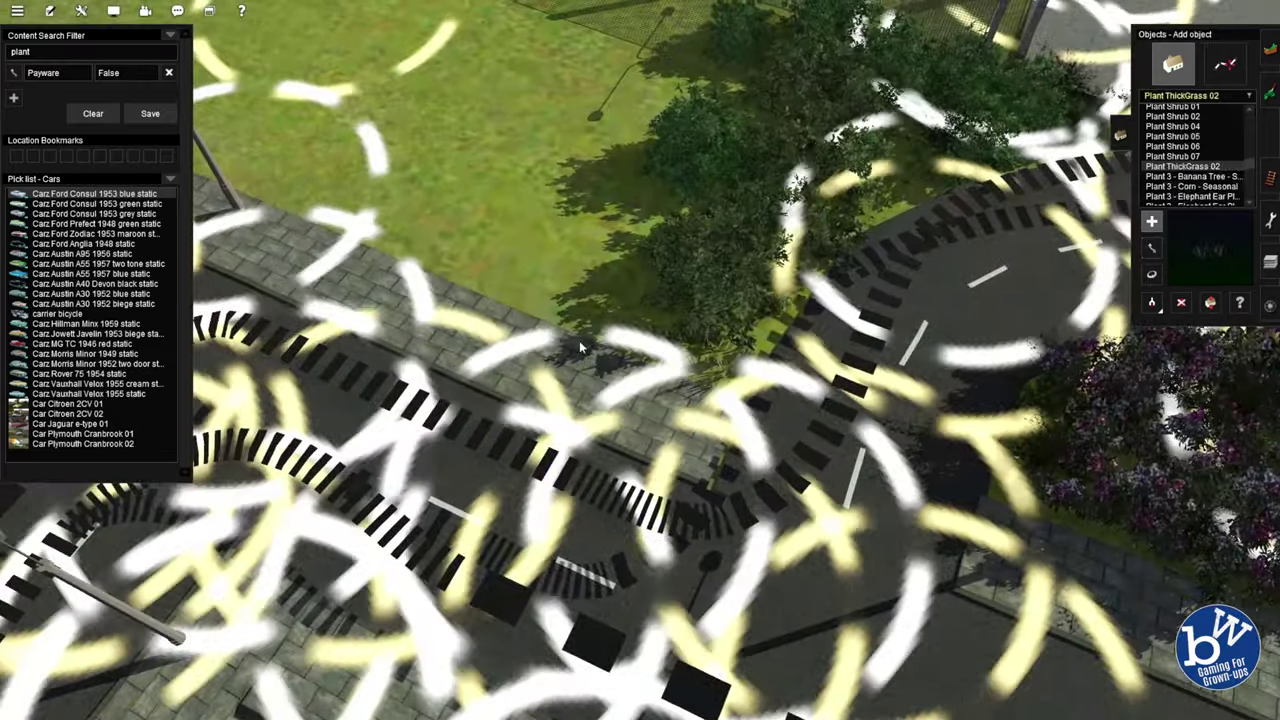
{"action": "scroll", "coordinate": [1181, 190], "scroll_direction": "down", "scroll_amount": 2}
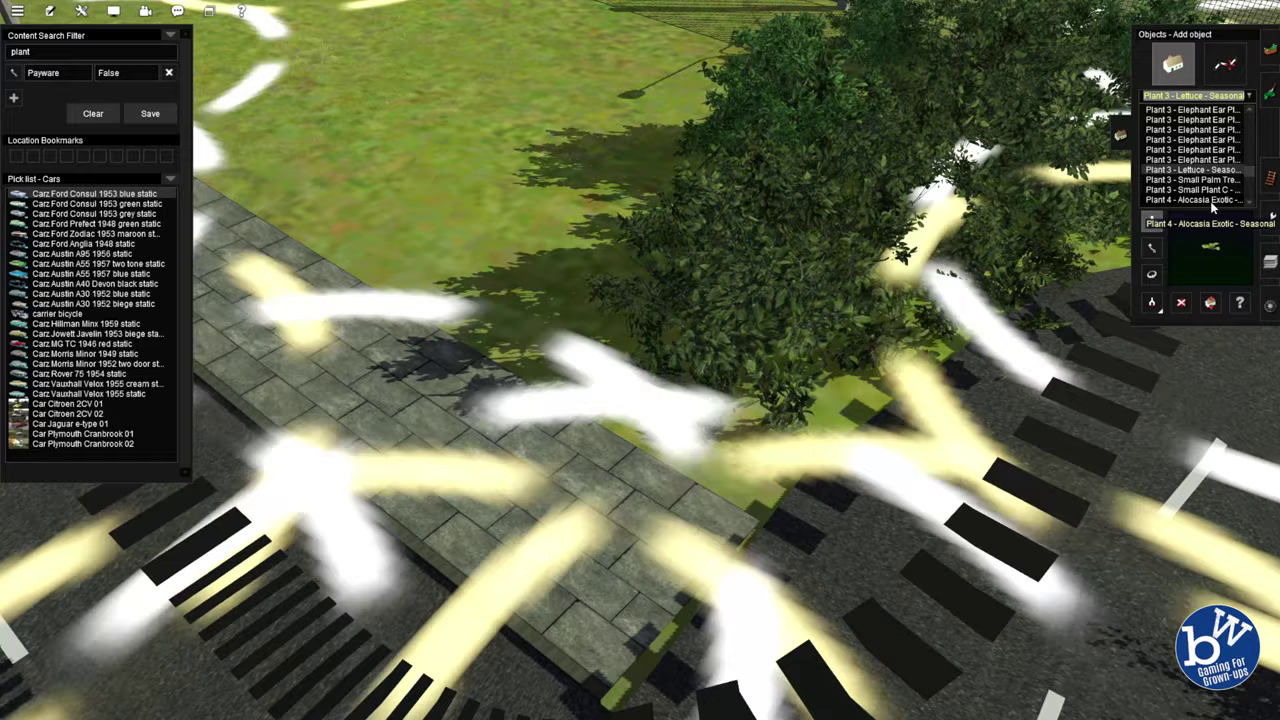
{"action": "scroll", "coordinate": [1200, 180], "scroll_direction": "down", "scroll_amount": 5}
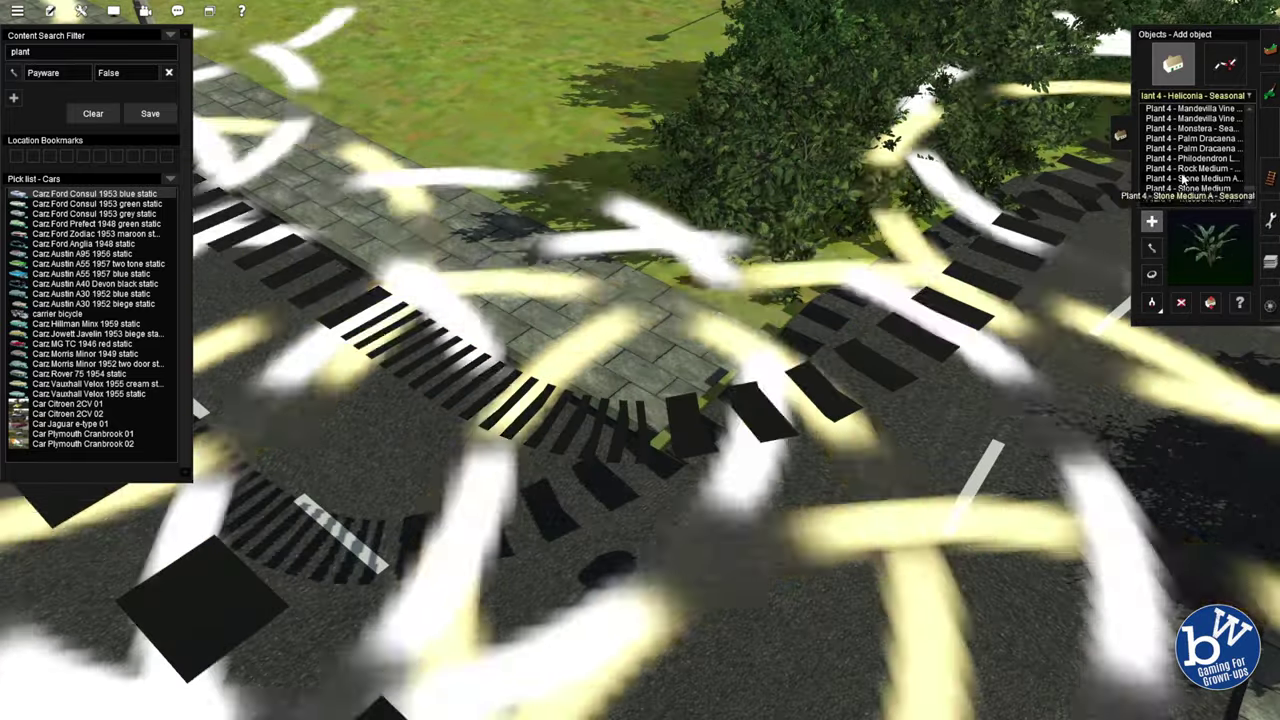
{"action": "left_click", "coordinate": [1182, 159]}
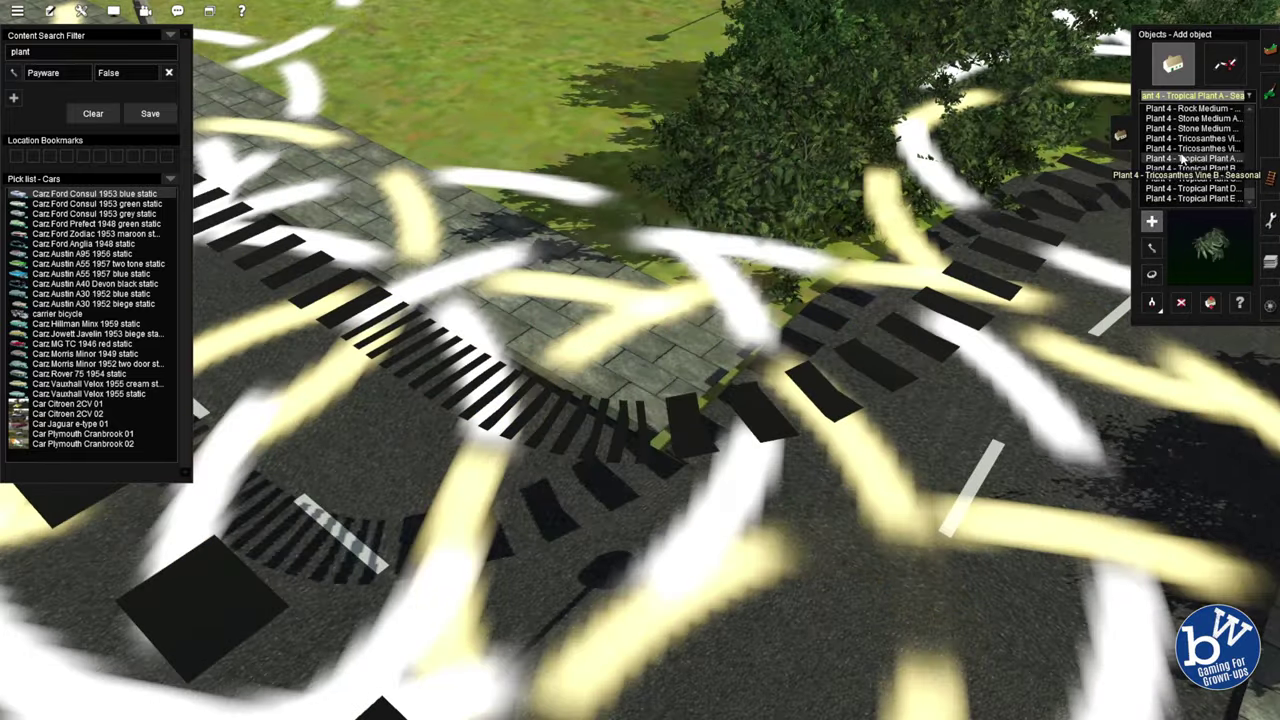
{"action": "scroll", "coordinate": [1183, 160], "scroll_direction": "up", "scroll_amount": 10}
{"action": "left_click", "coordinate": [1180, 169]}
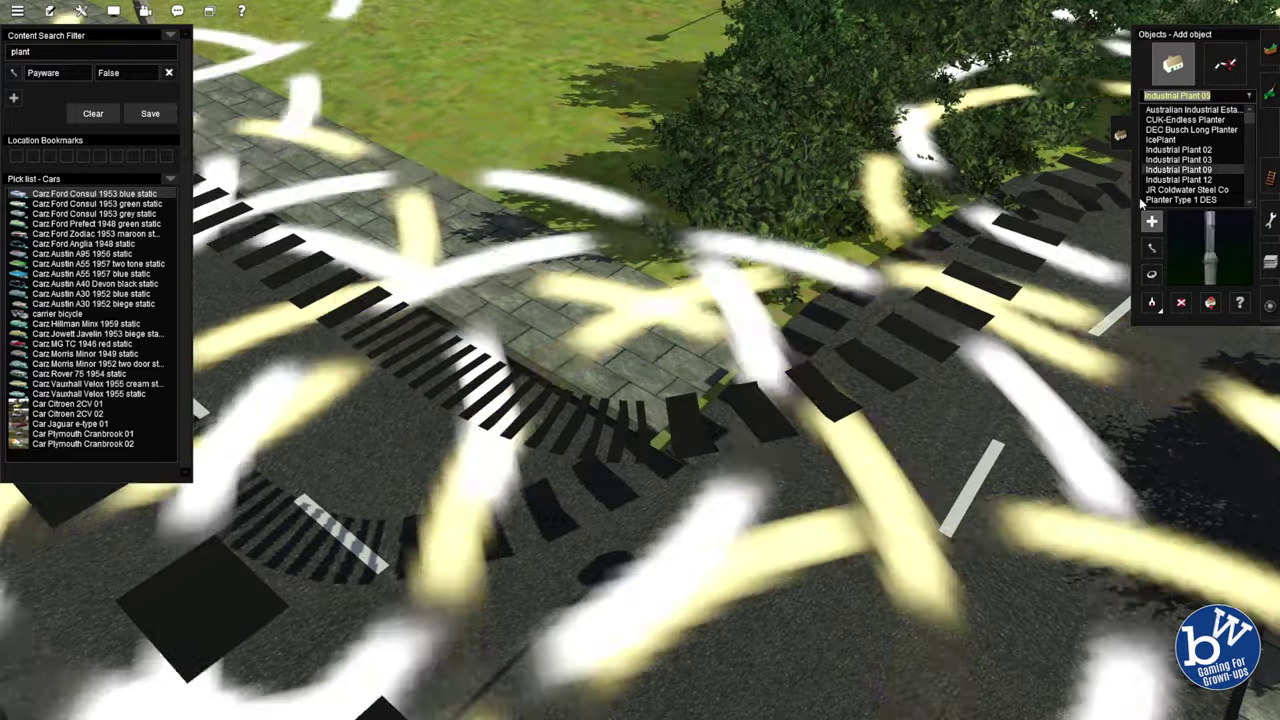
{"action": "left_click", "coordinate": [1150, 202]}
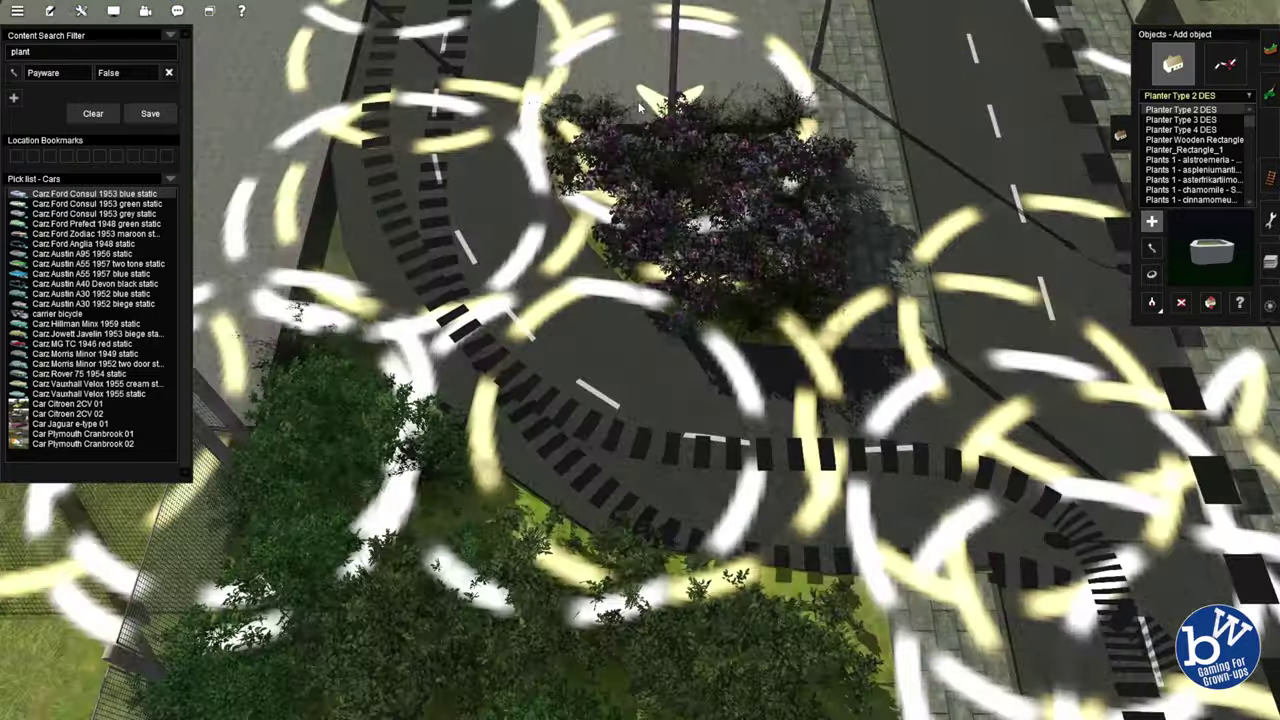
{"action": "left_click", "coordinate": [617, 332]}
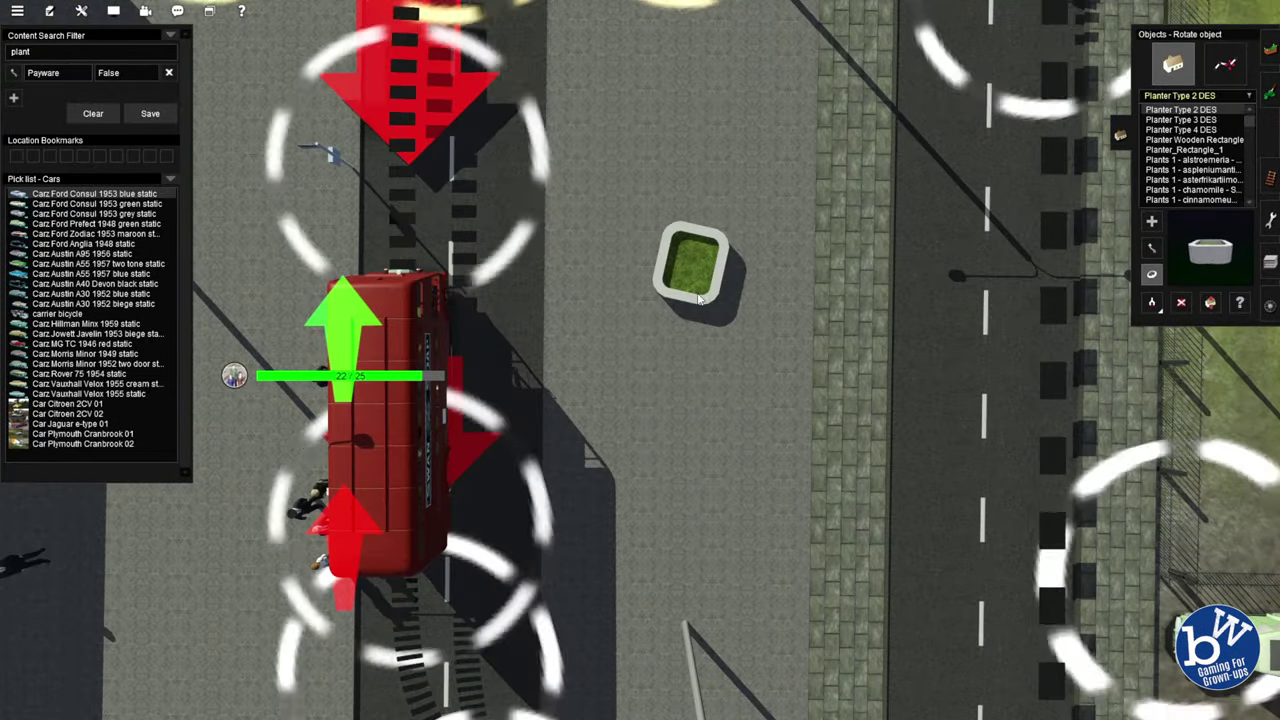
Step: Rotate the planter to about 265 degrees, then place Plants 1 aster and salixviminalis plants around the street
{"action": "left_click_drag", "start_coordinate": [698, 298], "coordinate": [612, 340]}
{"action": "left_click", "coordinate": [1151, 247]}
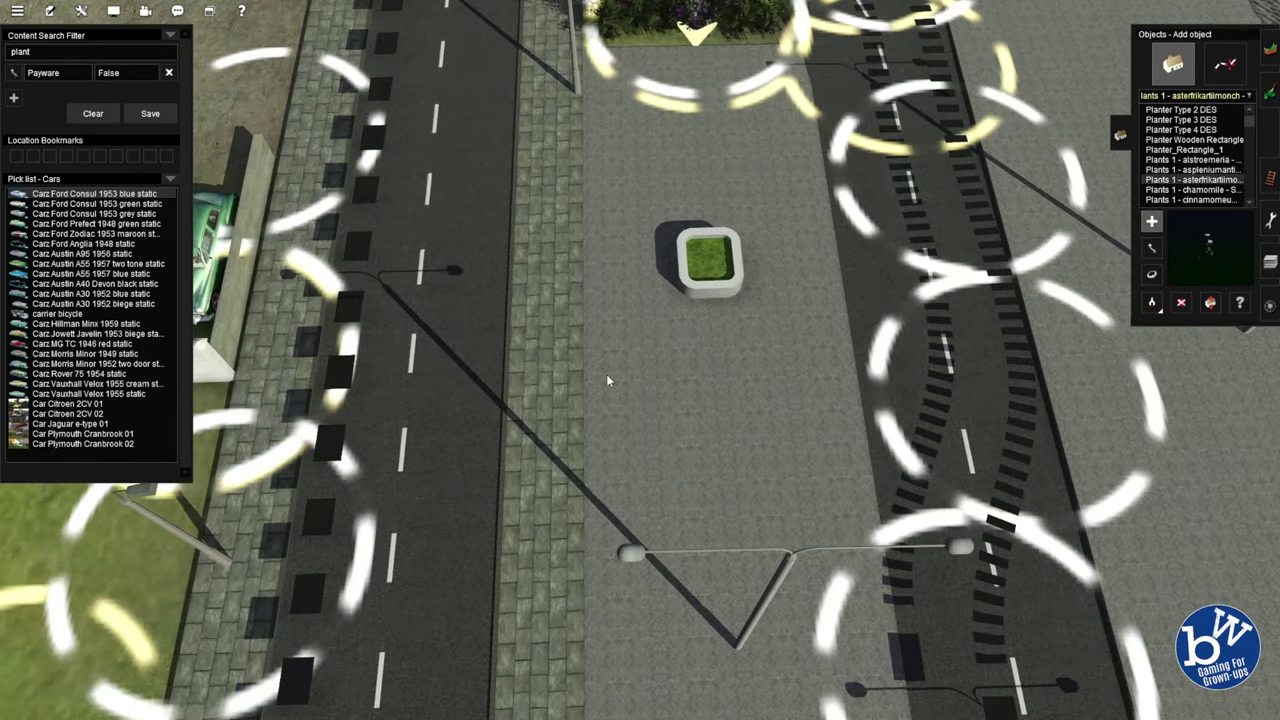
{"action": "scroll", "coordinate": [591, 374], "scroll_direction": "up", "scroll_amount": 5}
{"action": "left_click", "coordinate": [1190, 179]}
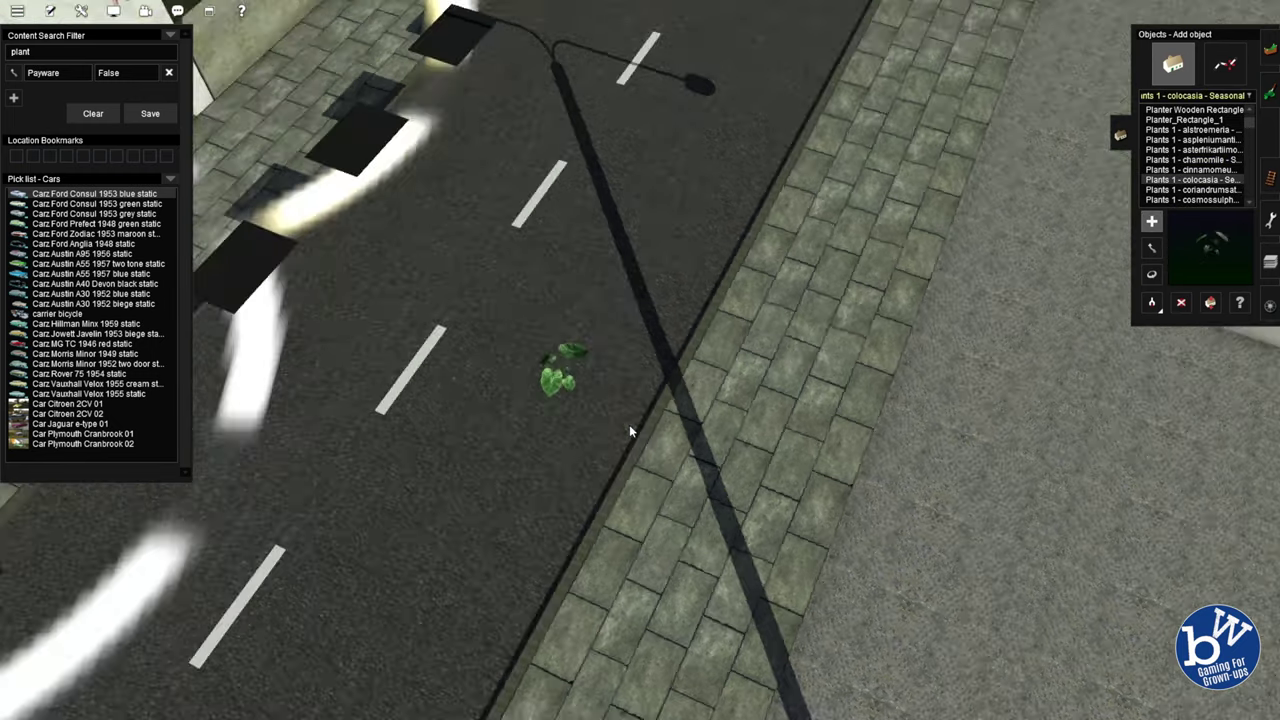
{"action": "scroll", "coordinate": [1176, 186], "scroll_direction": "down", "scroll_amount": 2}
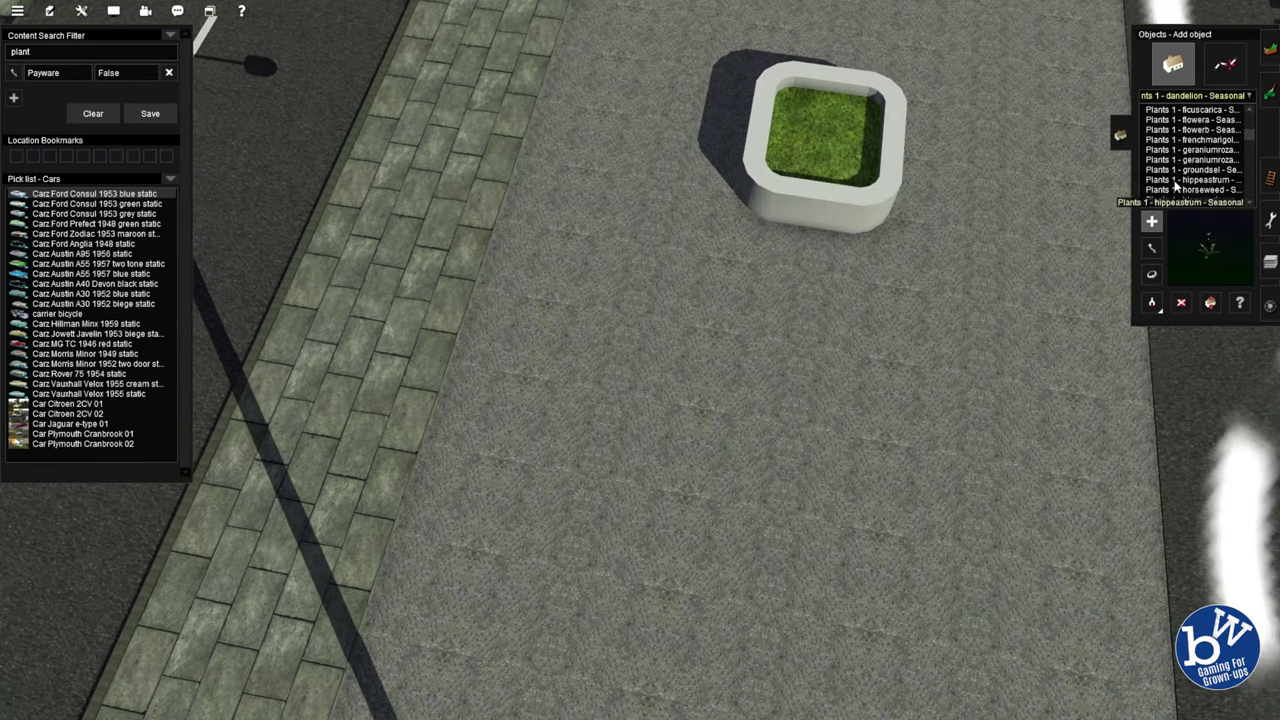
{"action": "left_click", "coordinate": [1190, 169]}
{"action": "scroll", "coordinate": [1187, 190], "scroll_direction": "down", "scroll_amount": 2}
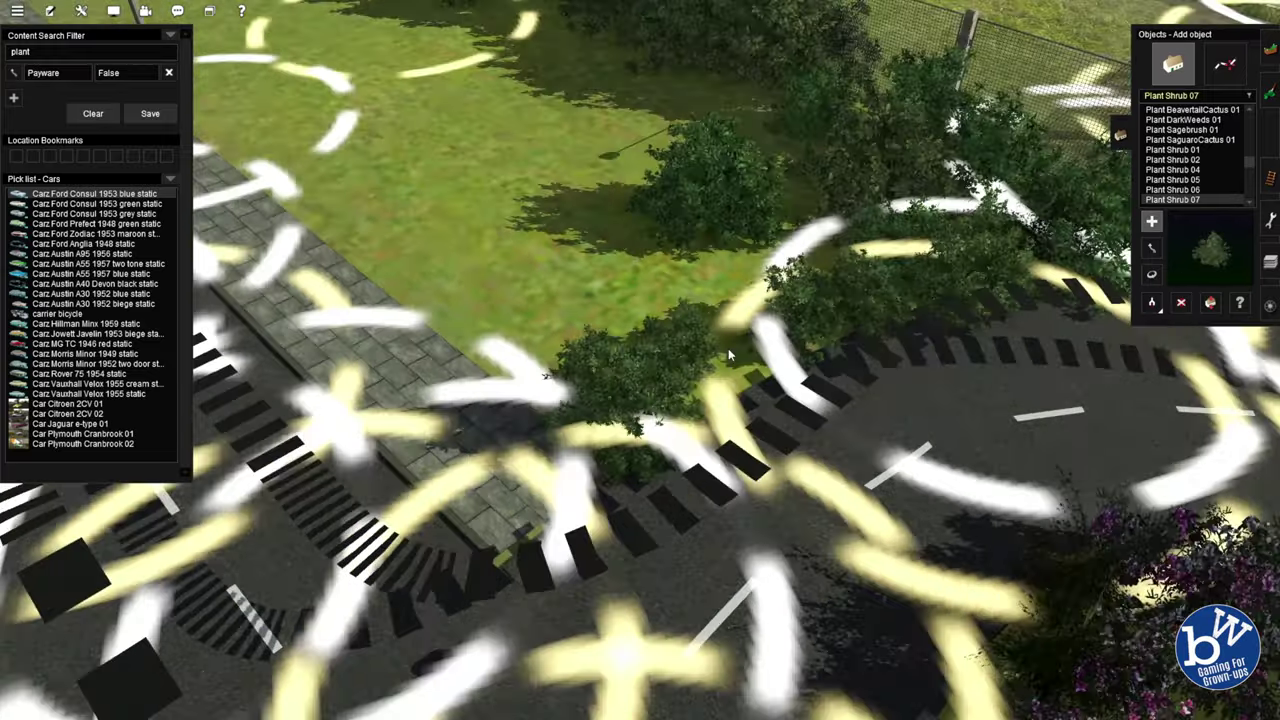
{"action": "left_click", "coordinate": [1151, 221]}
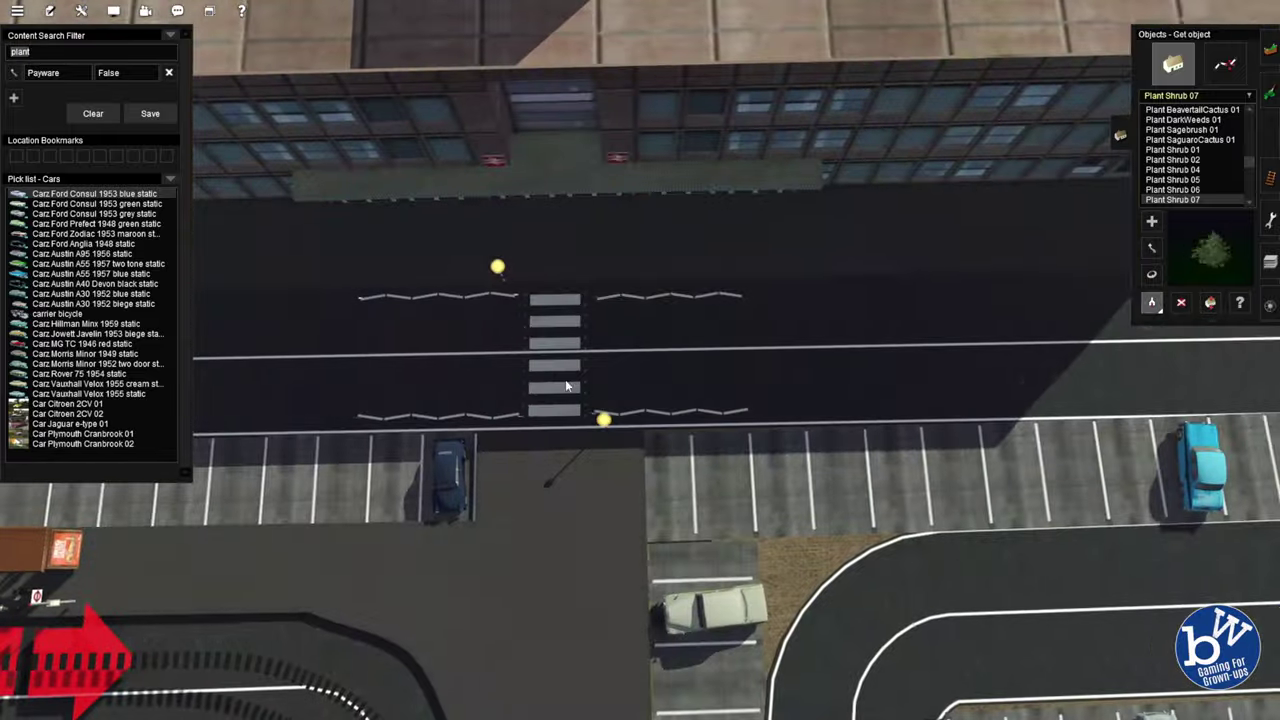
Step: Place the C+ SA Zebra with beacons 7m crossing on the street by the car park
{"action": "left_click", "coordinate": [566, 386]}
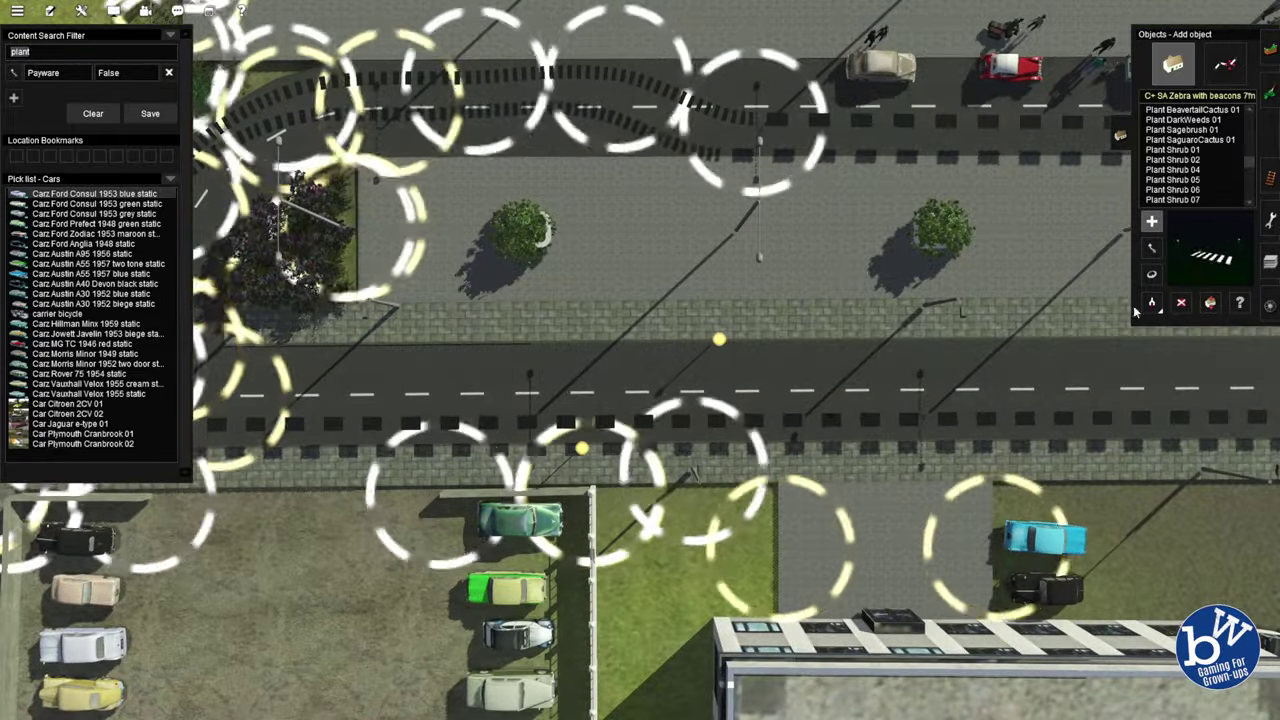